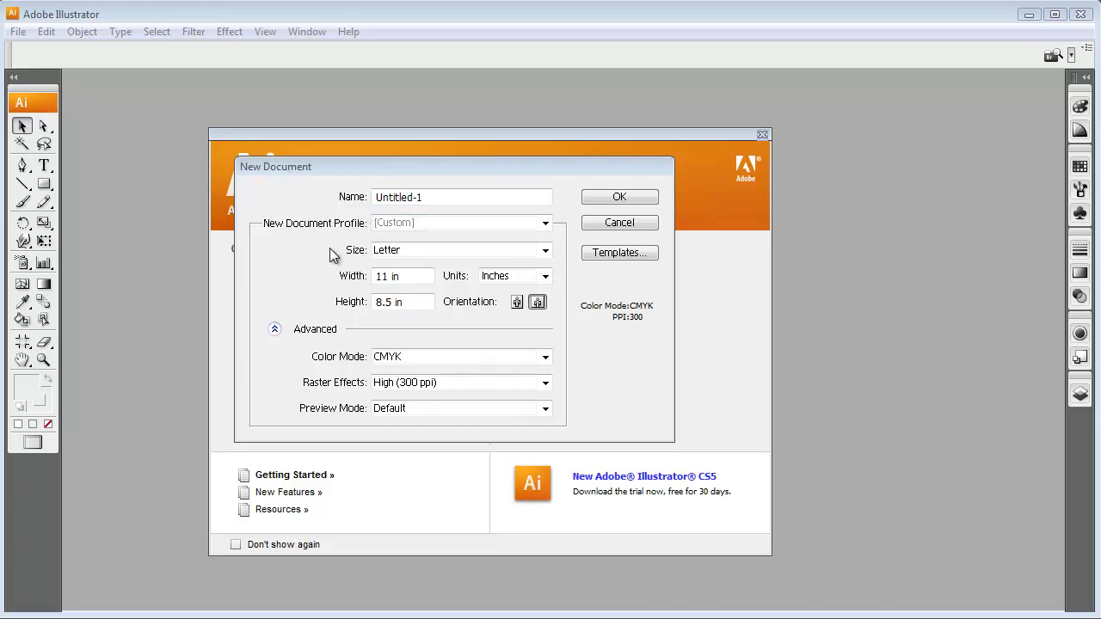
Create a new landscape Letter document in CMYK named arc-tool
{"action": "type", "text": "arc-tool"}
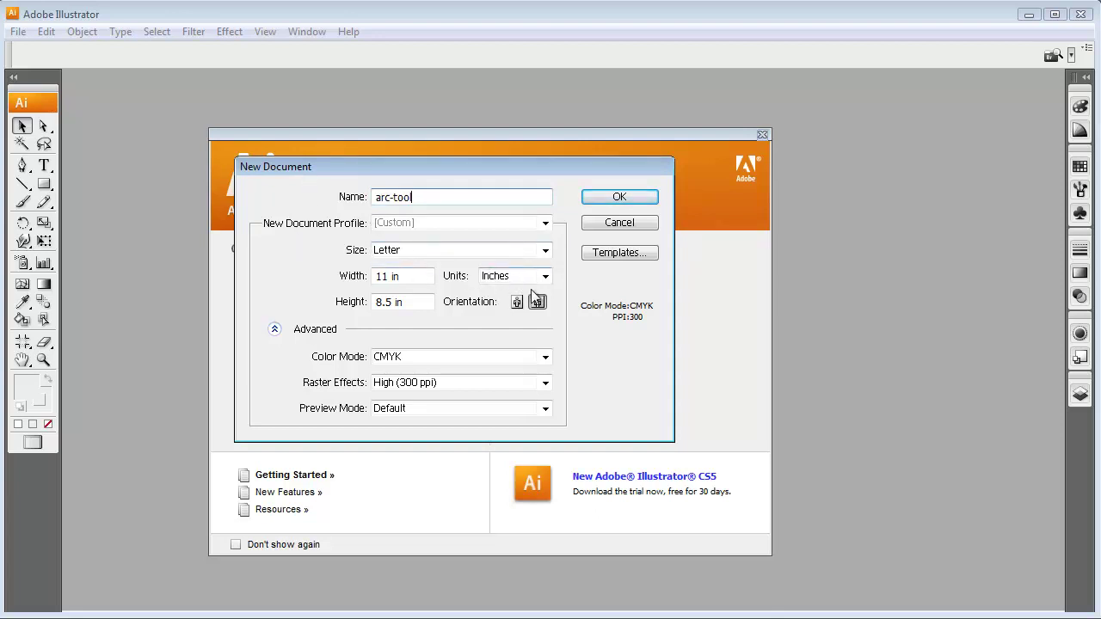
{"action": "left_click", "coordinate": [629, 196]}
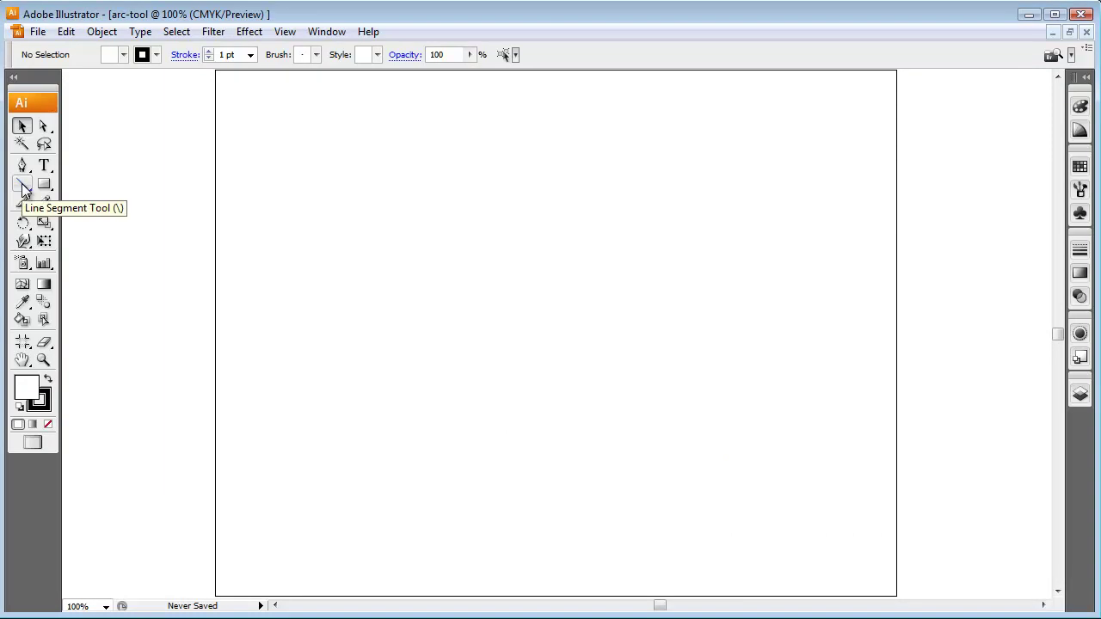
Detach the line tools group as a floating set over the artboard and activate the Arc tool
{"action": "left_click_drag", "start_coordinate": [23, 189], "coordinate": [162, 225]}
{"action": "left_click_drag", "start_coordinate": [88, 184], "coordinate": [288, 98]}
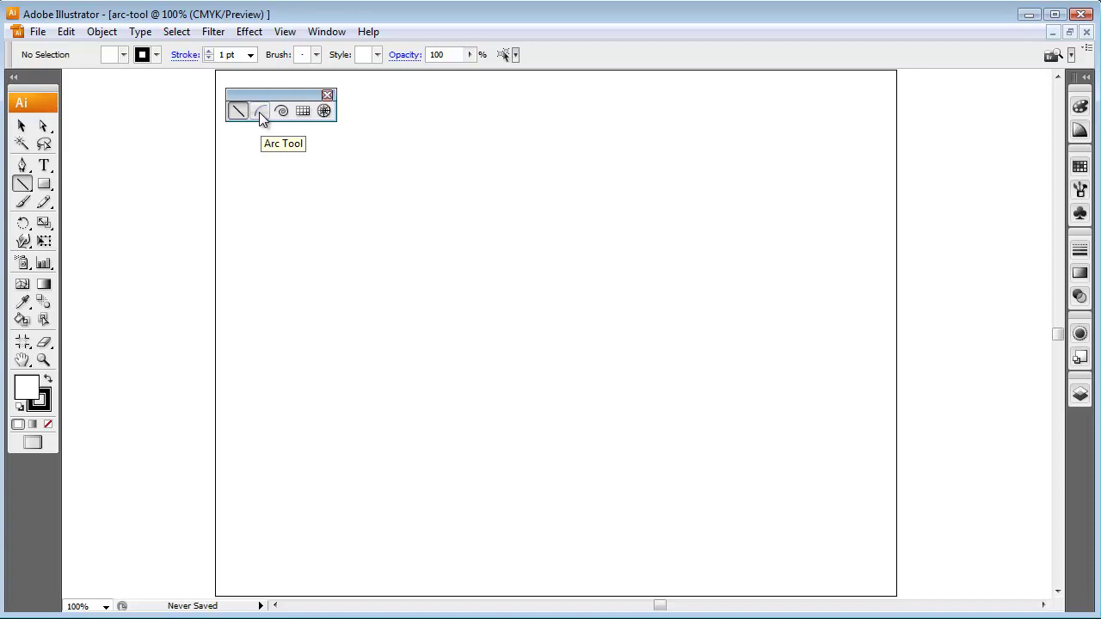
{"action": "left_click", "coordinate": [260, 112]}
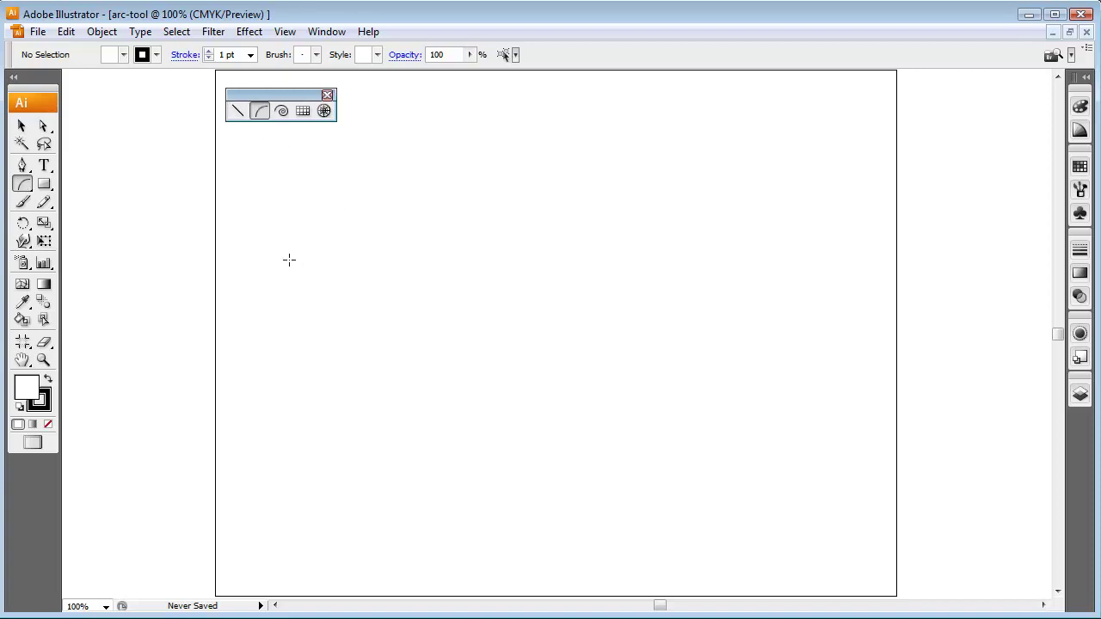
Try drawing a single quarter arc and a freehand half circle from two arcs near the page's upper left, and remove them all
{"action": "left_click_drag", "start_coordinate": [270, 253], "coordinate": [375, 158]}
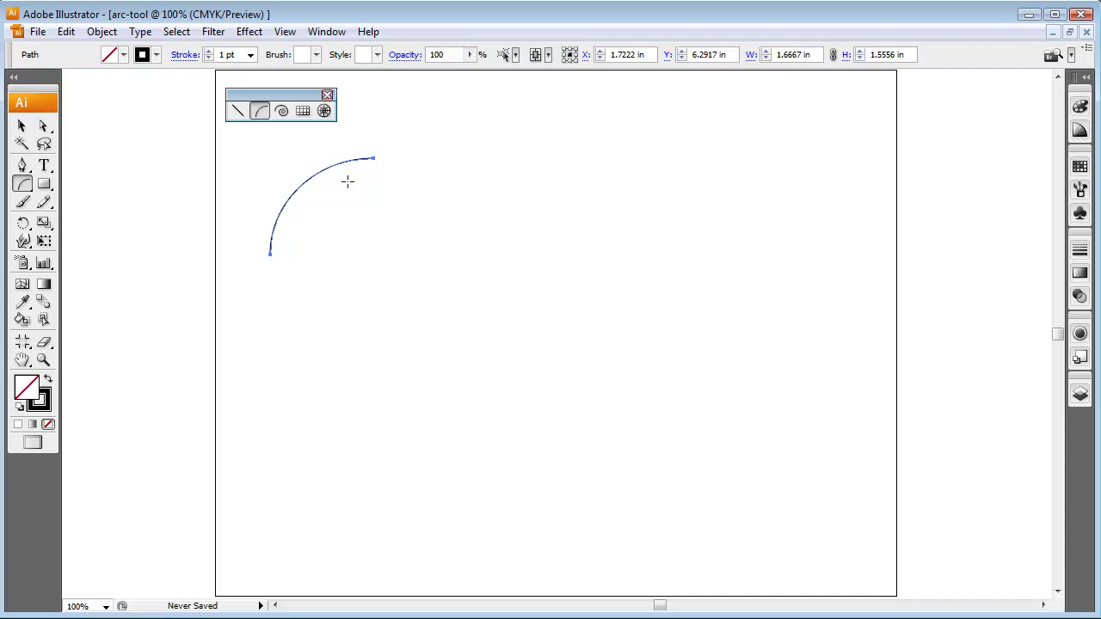
{"action": "key", "text": "Delete"}
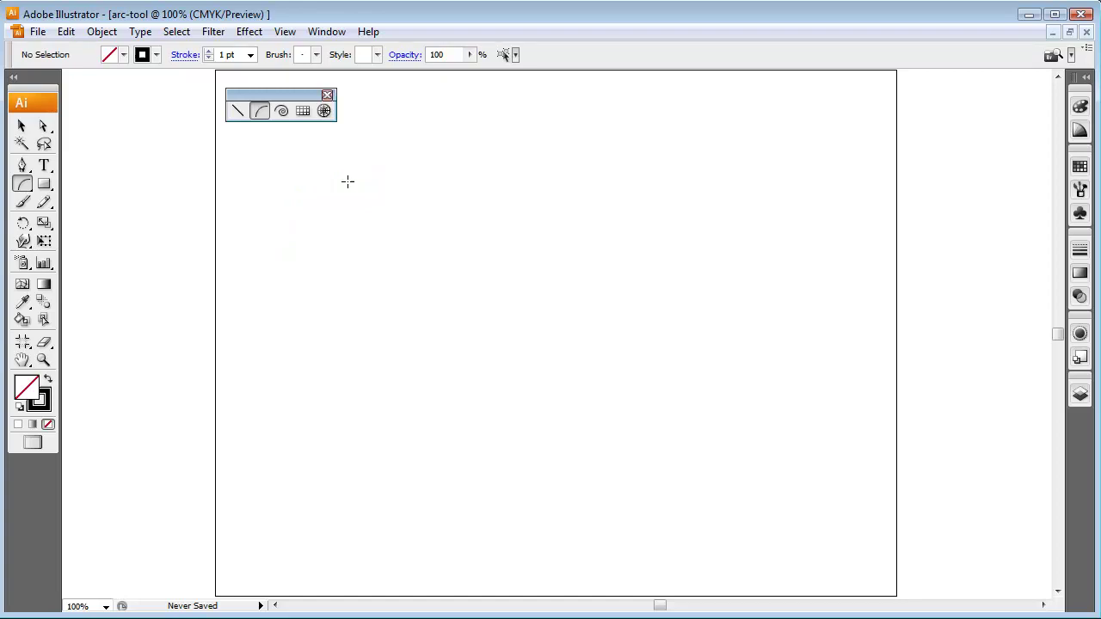
{"action": "left_click_drag", "start_coordinate": [303, 213], "coordinate": [367, 146]}
{"action": "left_click_drag", "start_coordinate": [435, 218], "coordinate": [370, 144]}
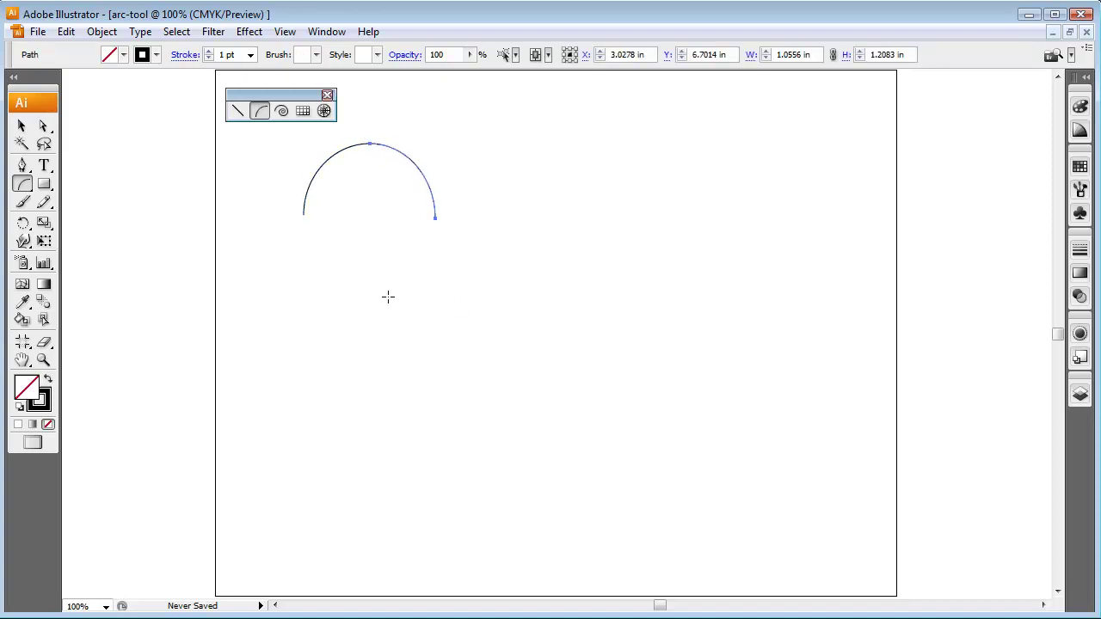
{"action": "mouse_move", "coordinate": [371, 275]}
{"action": "left_mouse_down"}
{"action": "mouse_move", "coordinate": [420, 243]}
{"action": "mouse_move", "coordinate": [427, 223]}
{"action": "mouse_move", "coordinate": [327, 246]}
{"action": "mouse_move", "coordinate": [320, 222]}
{"action": "mouse_move", "coordinate": [363, 273]}
{"action": "left_mouse_up"}
{"action": "key", "text": "ctrl+z"}
{"action": "key", "text": "ctrl+z"}
{"action": "key", "text": "ctrl+z"}
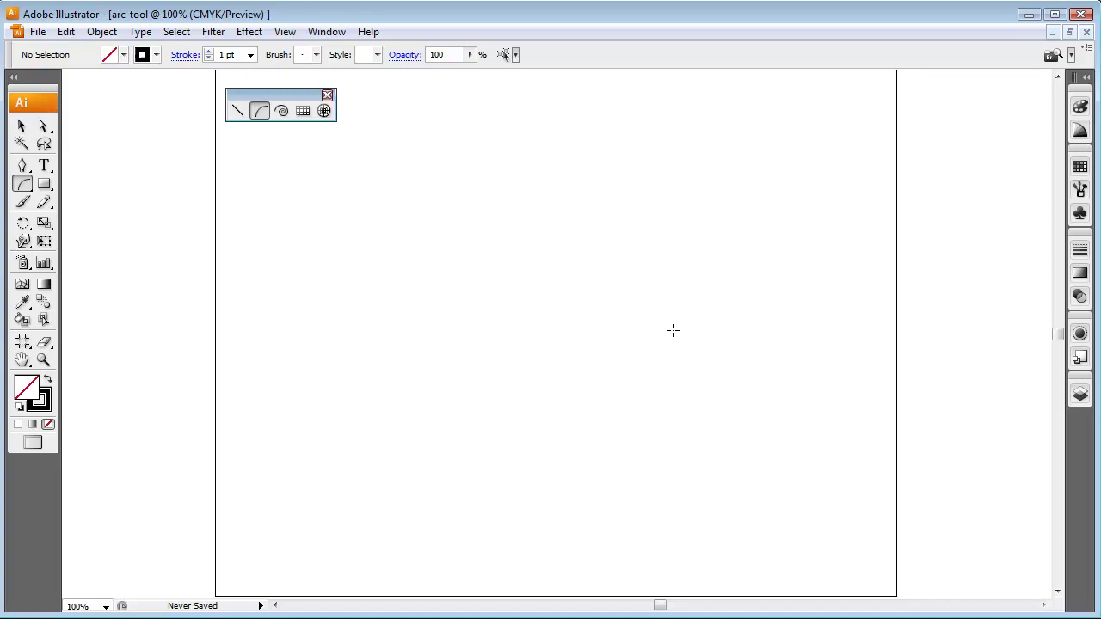
Show the grid and move the floating line tools off the artboard
{"action": "left_click", "coordinate": [293, 32]}
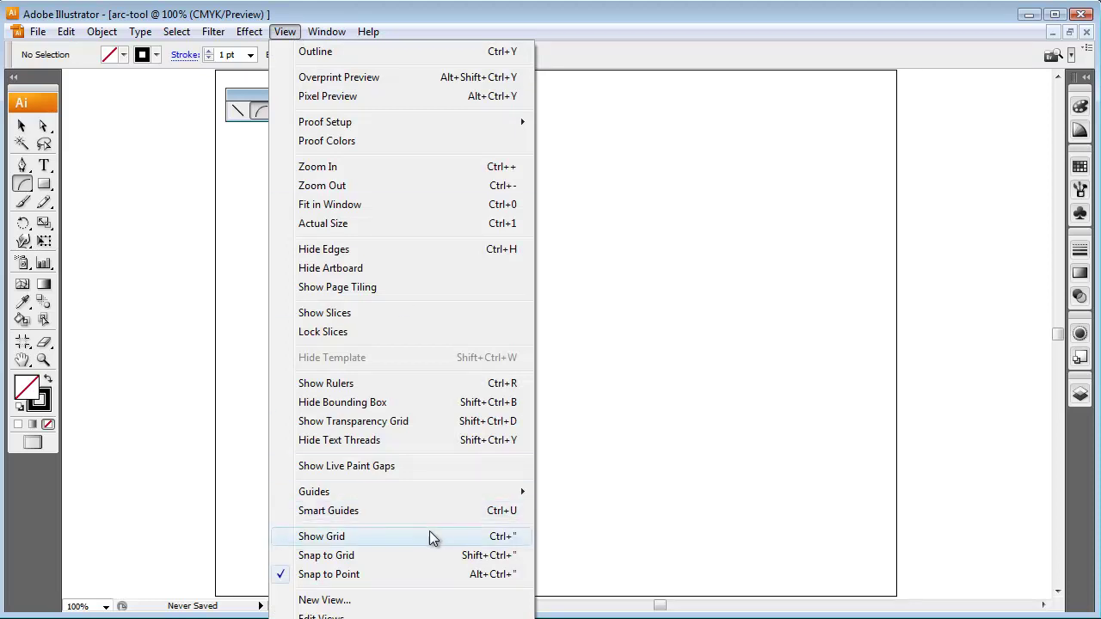
{"action": "left_click", "coordinate": [505, 541]}
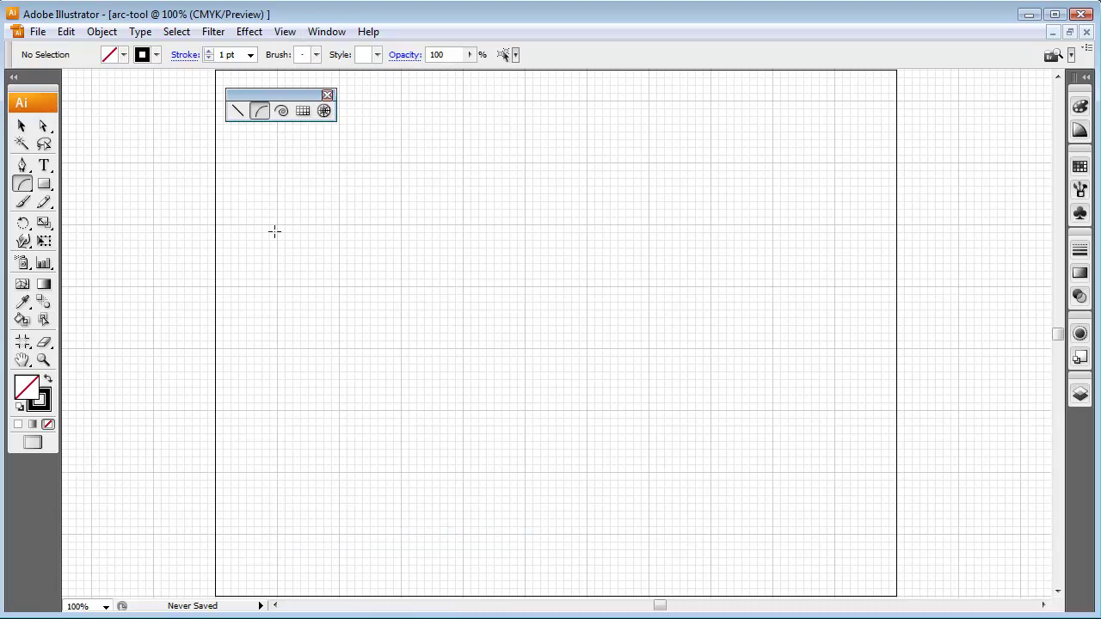
{"action": "left_click_drag", "start_coordinate": [273, 97], "coordinate": [142, 118]}
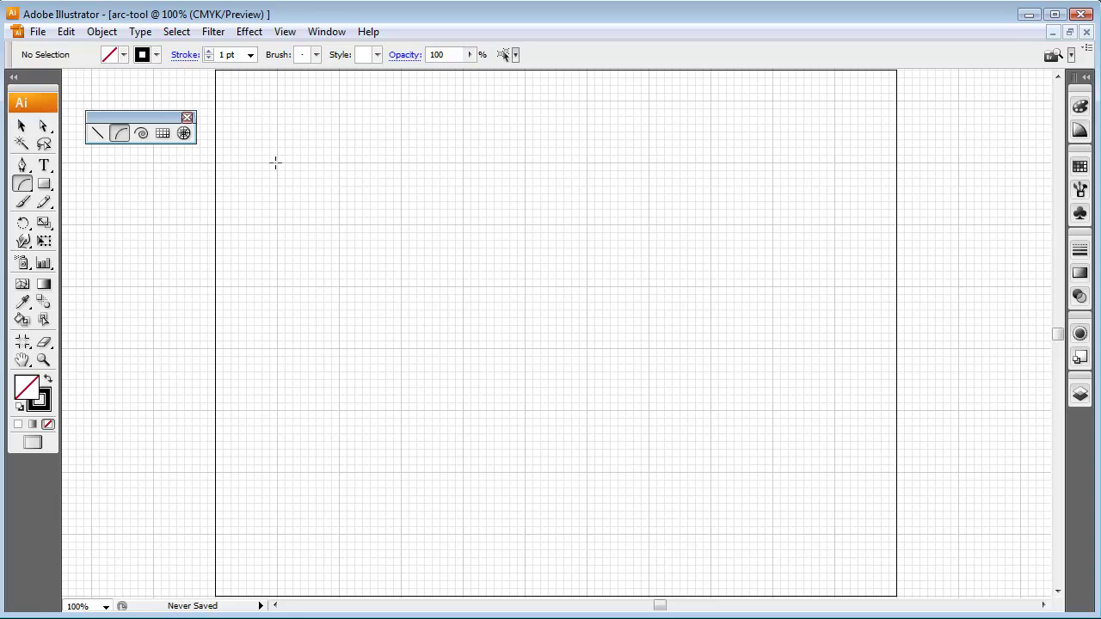
Draw two mirrored 1 in quarter arcs on the grid that meet at the top as a half circle
{"action": "left_click_drag", "start_coordinate": [277, 162], "coordinate": [339, 101]}
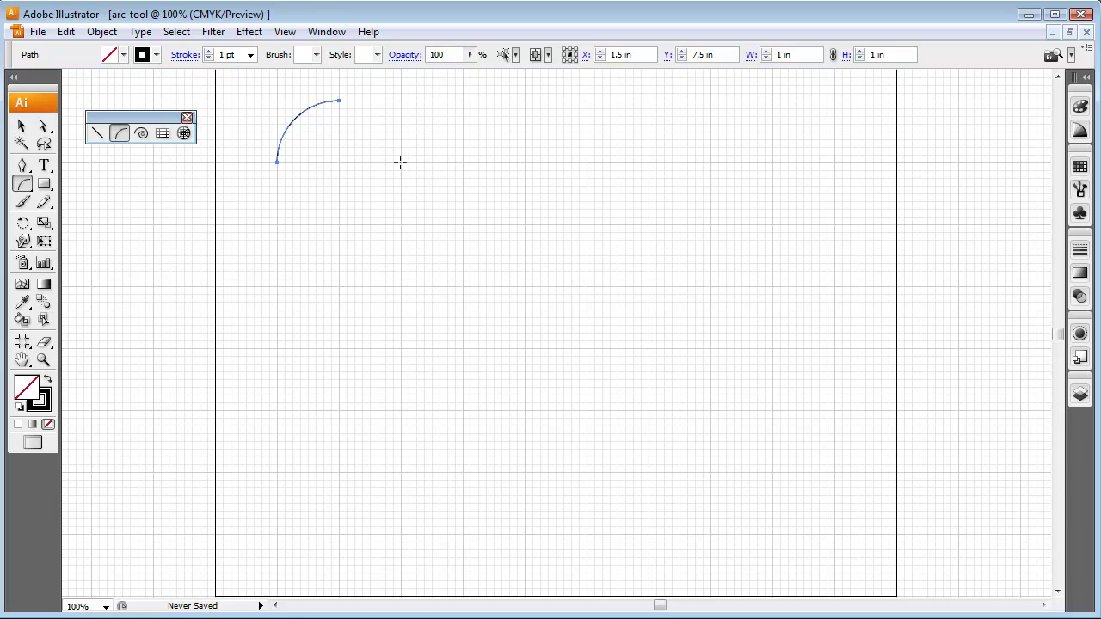
{"action": "left_click_drag", "start_coordinate": [400, 163], "coordinate": [341, 100]}
{"action": "left_click_drag", "start_coordinate": [340, 101], "coordinate": [339, 101]}
Draw and delete a trial arc below the half circle, and open and cancel the Arc tool's options
{"action": "left_click_drag", "start_coordinate": [339, 223], "coordinate": [380, 182]}
{"action": "key", "text": "Delete"}
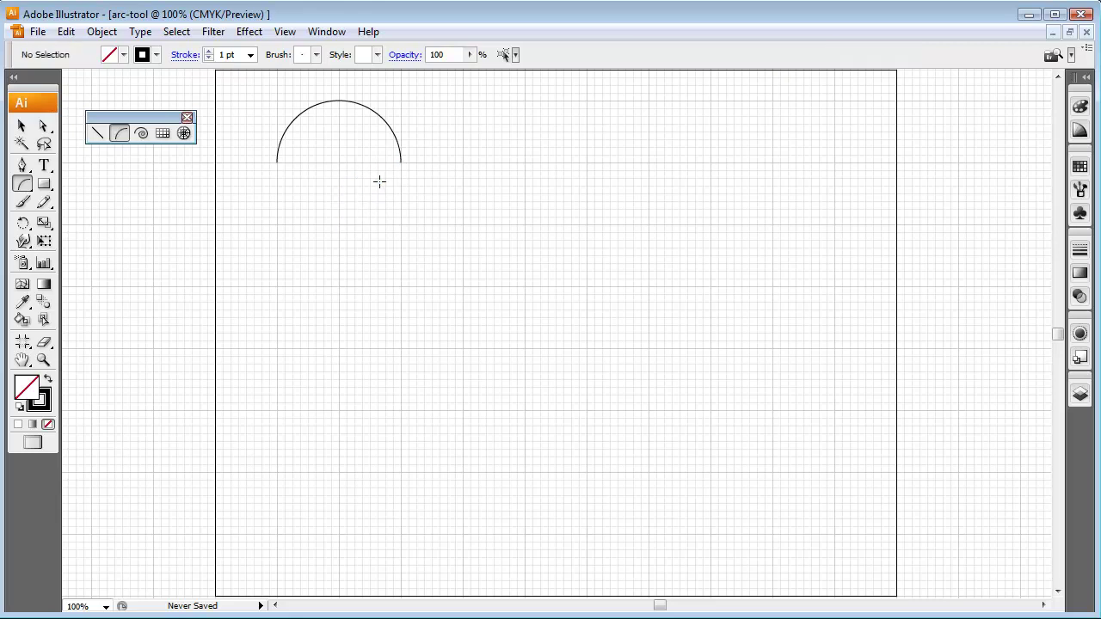
{"action": "left_click", "coordinate": [358, 193]}
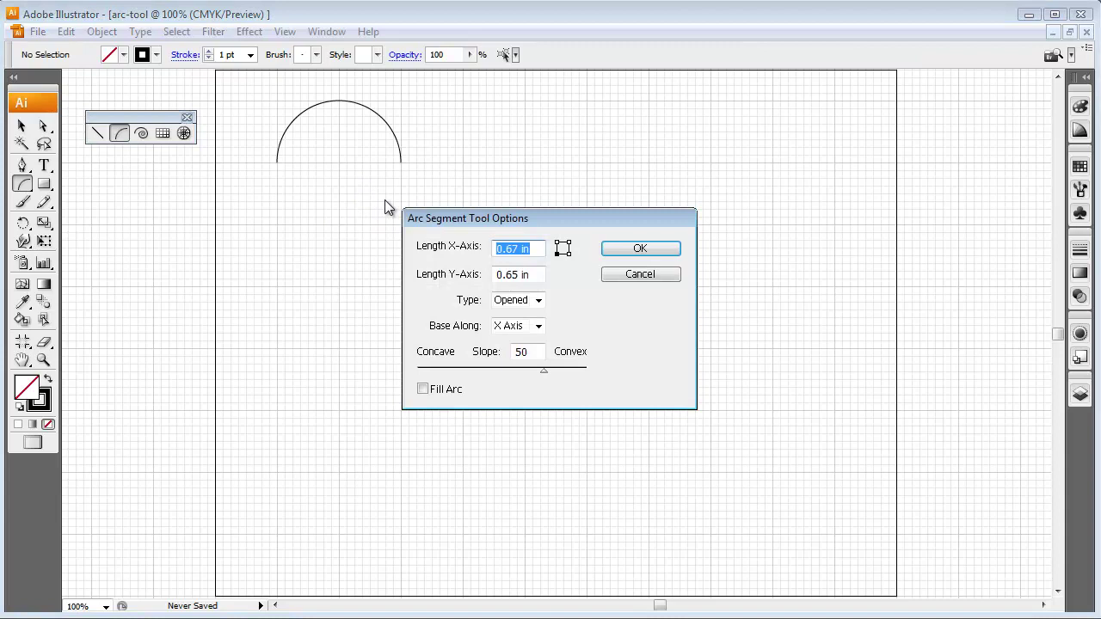
{"action": "left_click", "coordinate": [655, 275]}
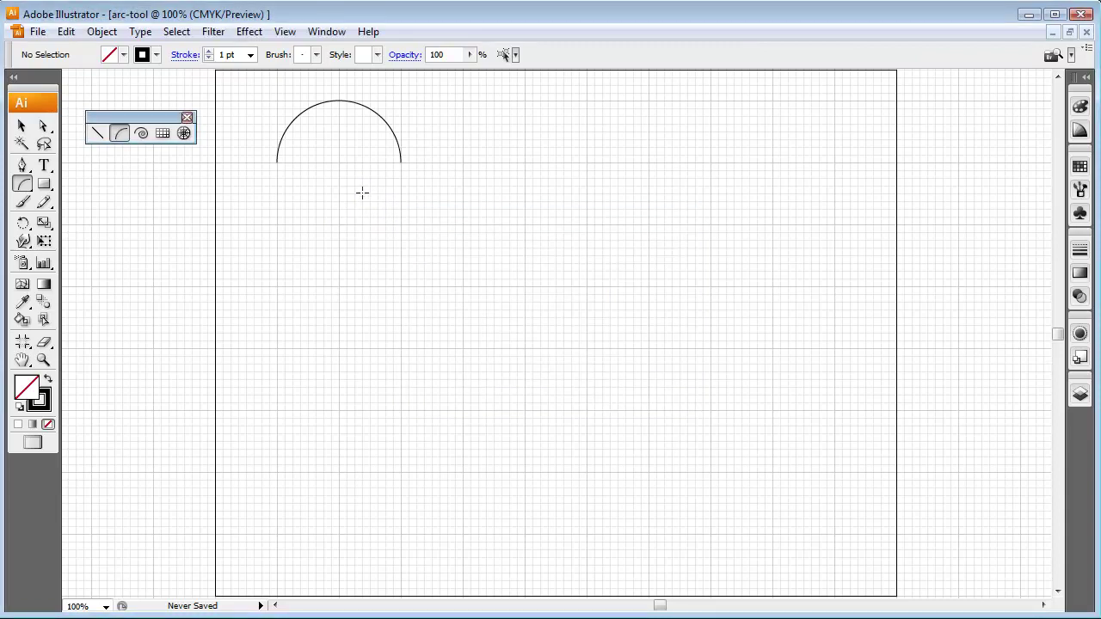
Create an arc 0.67 in by 0.65 in with a concave slope through the Arc tool's options, and delete that arc
{"action": "left_click", "coordinate": [362, 192]}
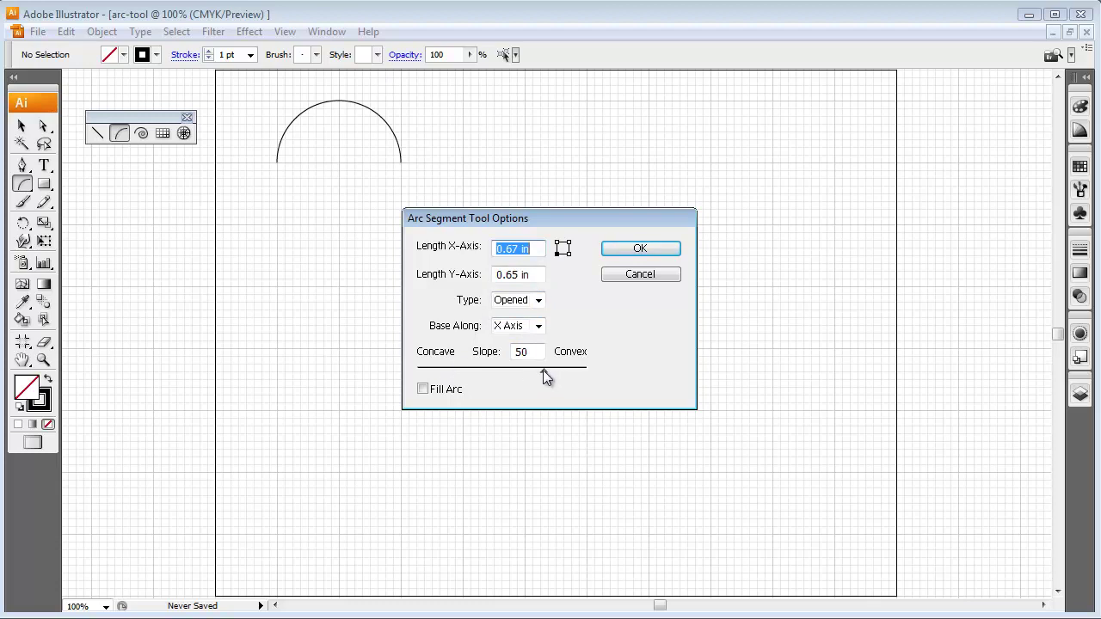
{"action": "left_click_drag", "start_coordinate": [507, 370], "coordinate": [419, 373]}
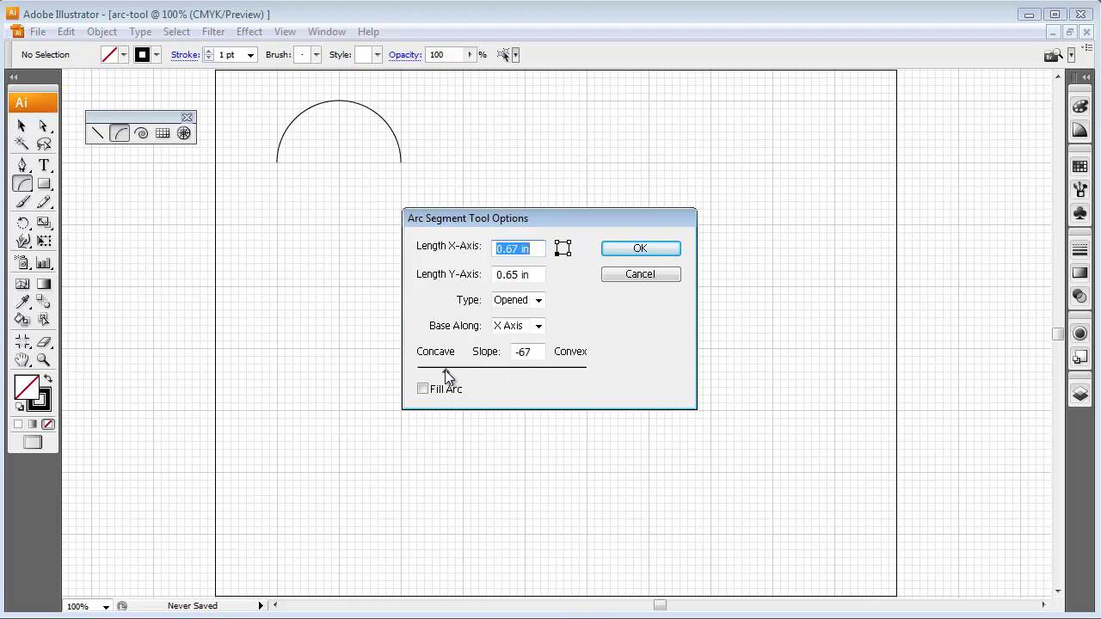
{"action": "left_click", "coordinate": [625, 249]}
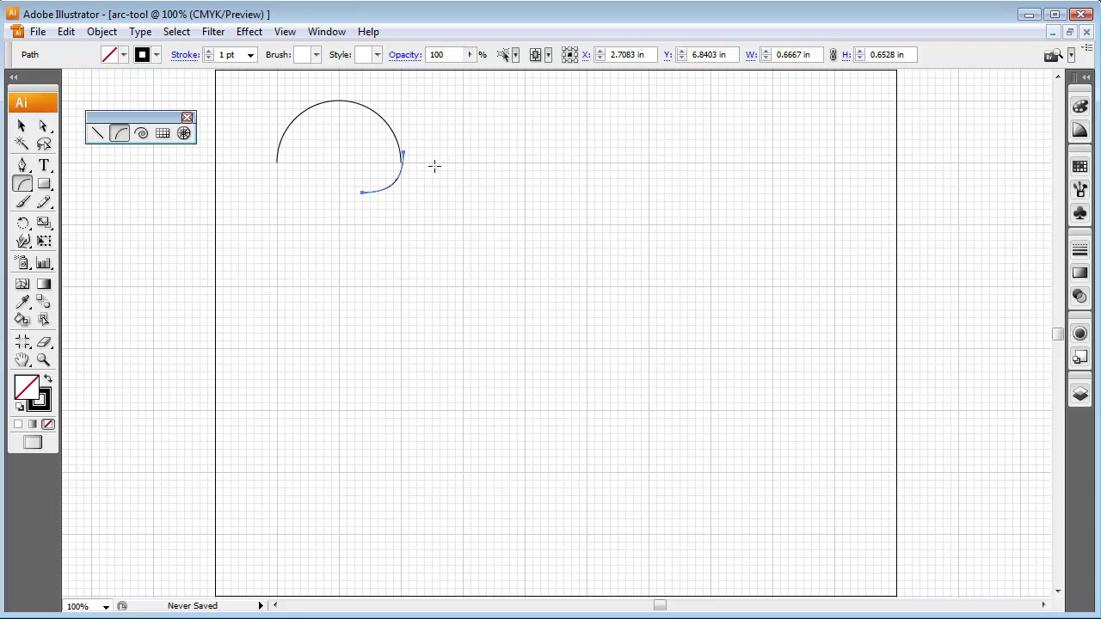
{"action": "key", "text": "Delete"}
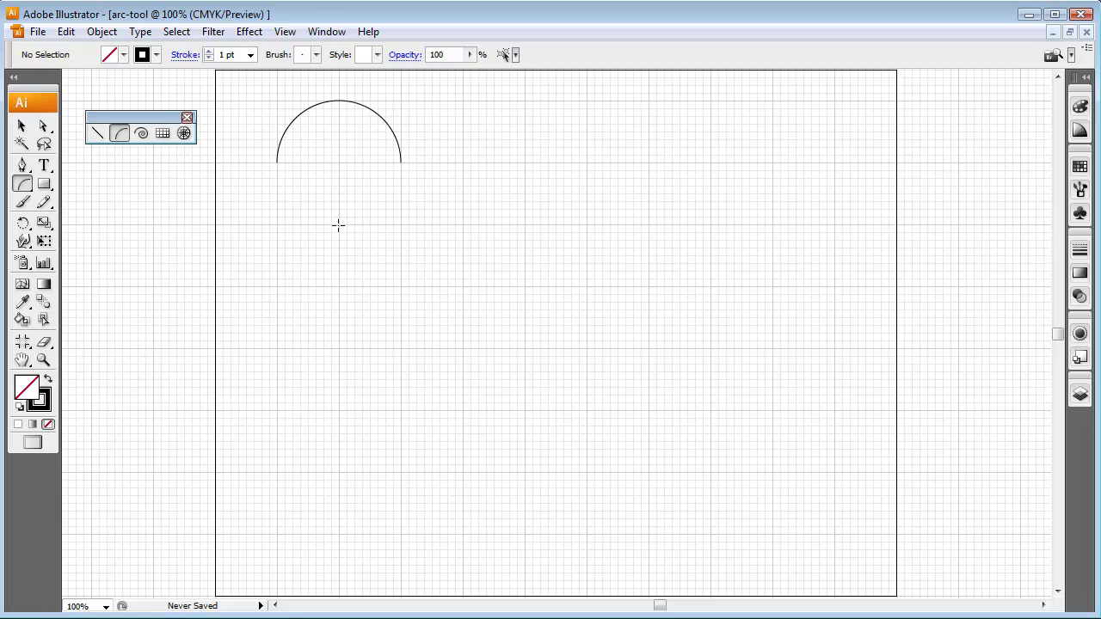
Draw two concave quarter arcs of about 1 in below the half circle to complete the circle
{"action": "left_click_drag", "start_coordinate": [338, 224], "coordinate": [401, 162]}
{"action": "key", "text": "Down"}
{"action": "key", "text": "Down"}
{"action": "key", "text": "Down"}
{"action": "left_click_drag", "start_coordinate": [400, 163], "coordinate": [400, 162]}
{"action": "left_click_drag", "start_coordinate": [338, 225], "coordinate": [277, 163]}
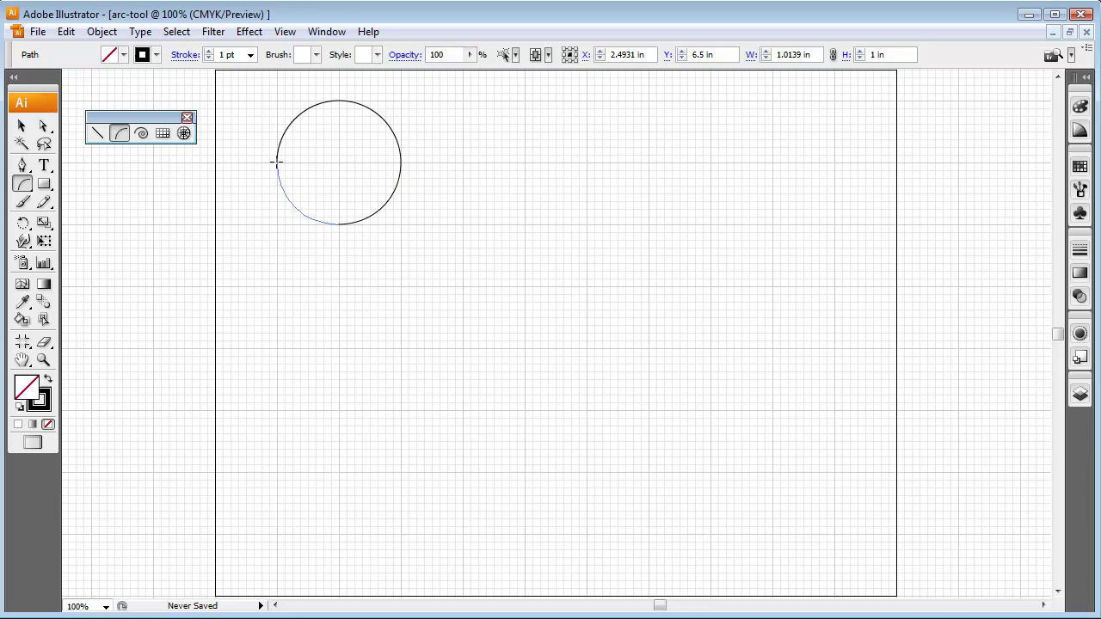
Select the circle's quarter arcs one after another to examine how the shape is built
{"action": "left_click", "coordinate": [22, 126]}
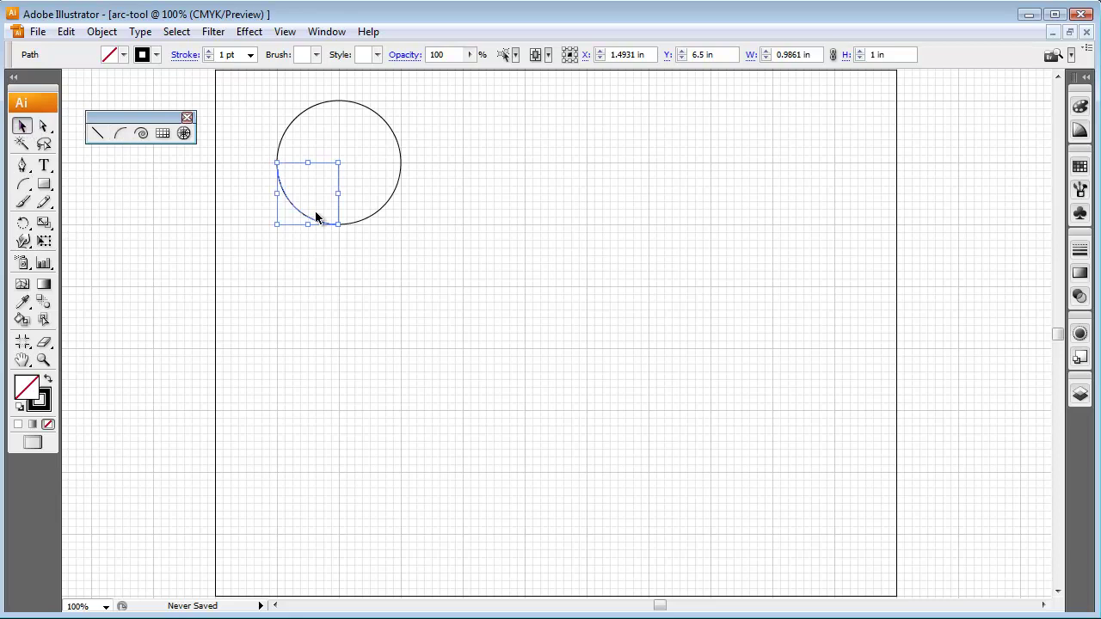
{"action": "left_click", "coordinate": [432, 238]}
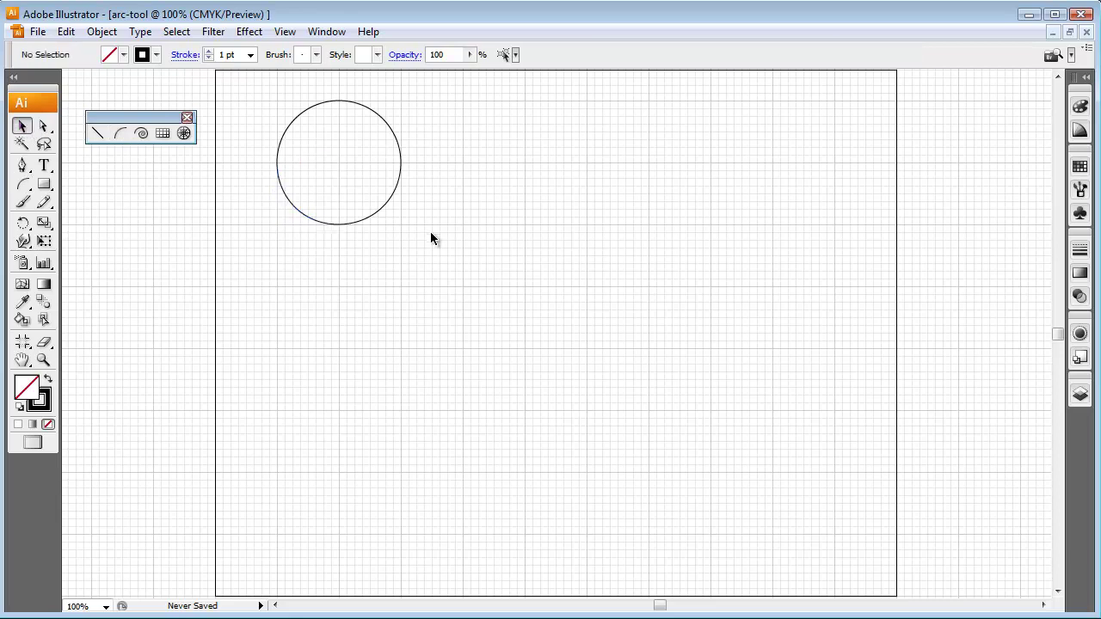
{"action": "left_click", "coordinate": [381, 118]}
{"action": "left_click", "coordinate": [374, 214]}
{"action": "left_click", "coordinate": [310, 220]}
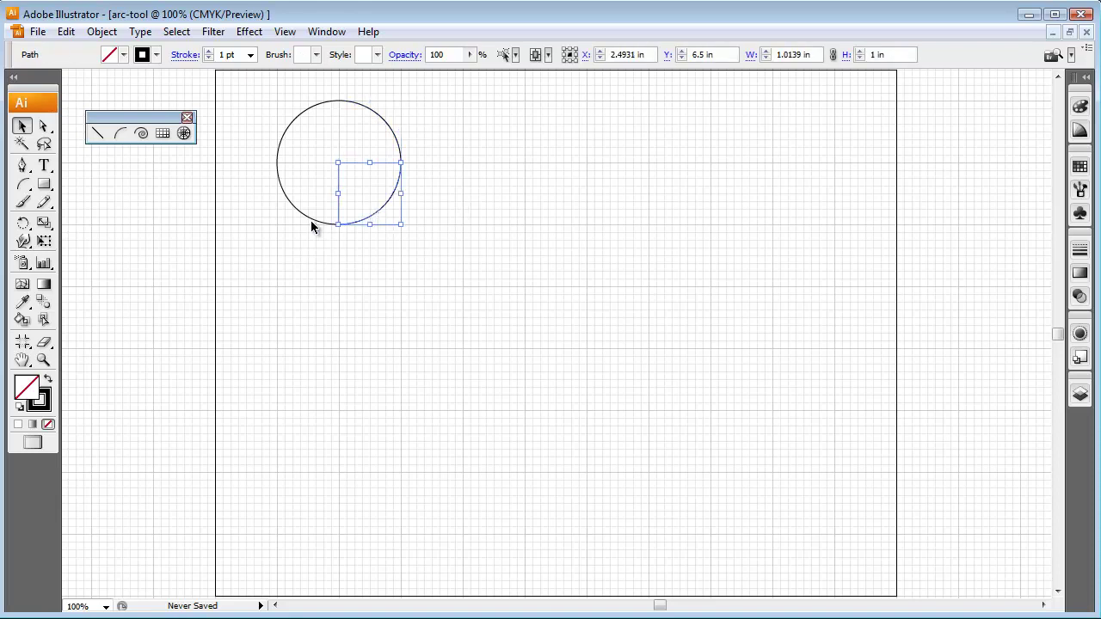
{"action": "left_click", "coordinate": [299, 119]}
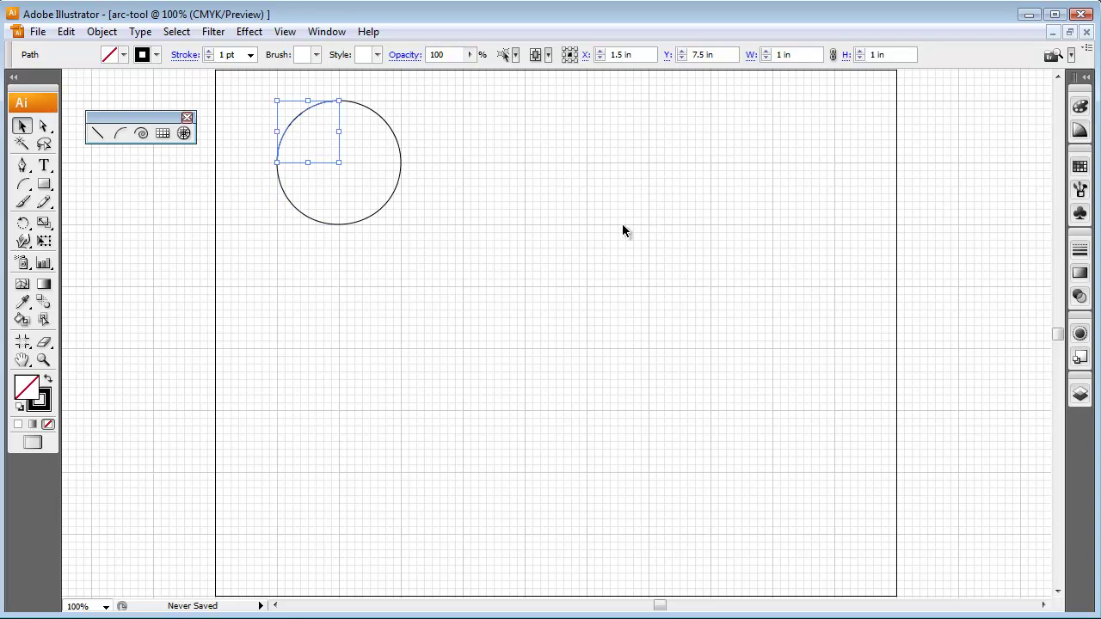
Draw an S-curve from two connected quarter arcs of about 1 in near the page's upper right, and deselect it
{"action": "left_click", "coordinate": [121, 133]}
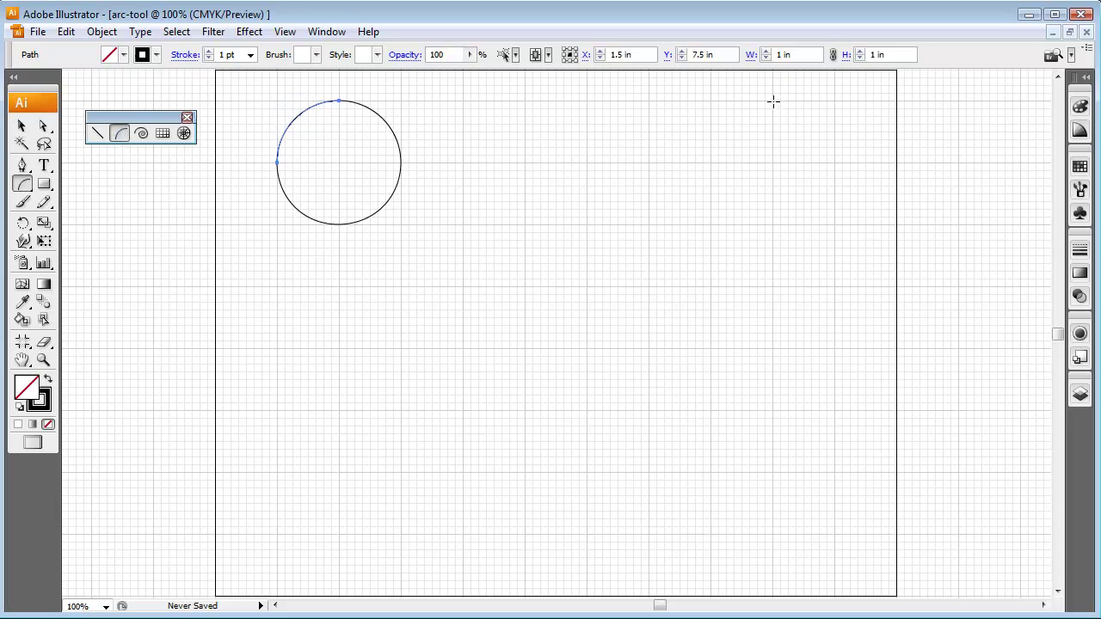
{"action": "mouse_move", "coordinate": [773, 101]}
{"action": "left_mouse_down"}
{"action": "mouse_move", "coordinate": [725, 123]}
{"action": "mouse_move", "coordinate": [709, 162]}
{"action": "left_mouse_up"}
{"action": "left_click_drag", "start_coordinate": [649, 224], "coordinate": [709, 163]}
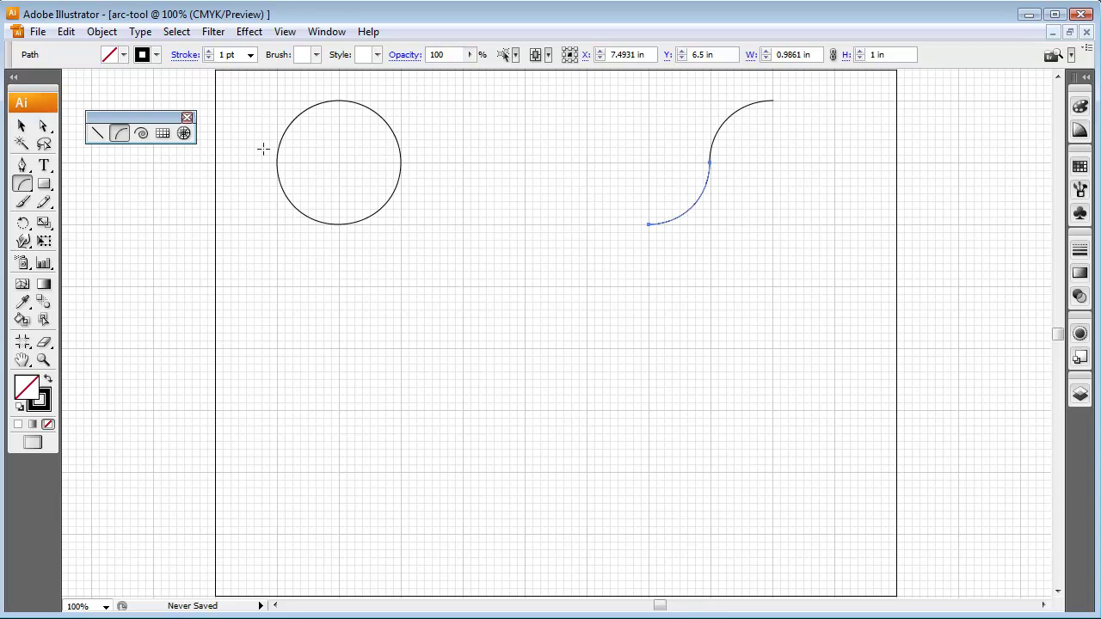
{"action": "left_click", "coordinate": [22, 126]}
{"action": "left_click", "coordinate": [812, 205]}
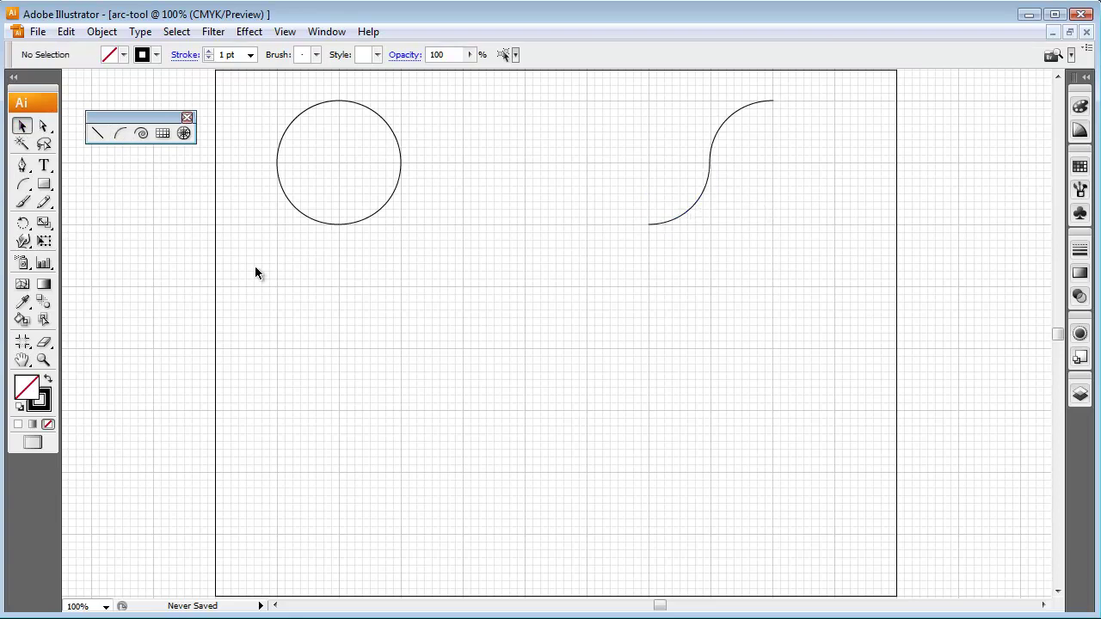
Turn on Snap to Grid, and draw and delete a trial arc about 1.13 in by 0.75 in near the page's center
{"action": "left_click", "coordinate": [118, 133]}
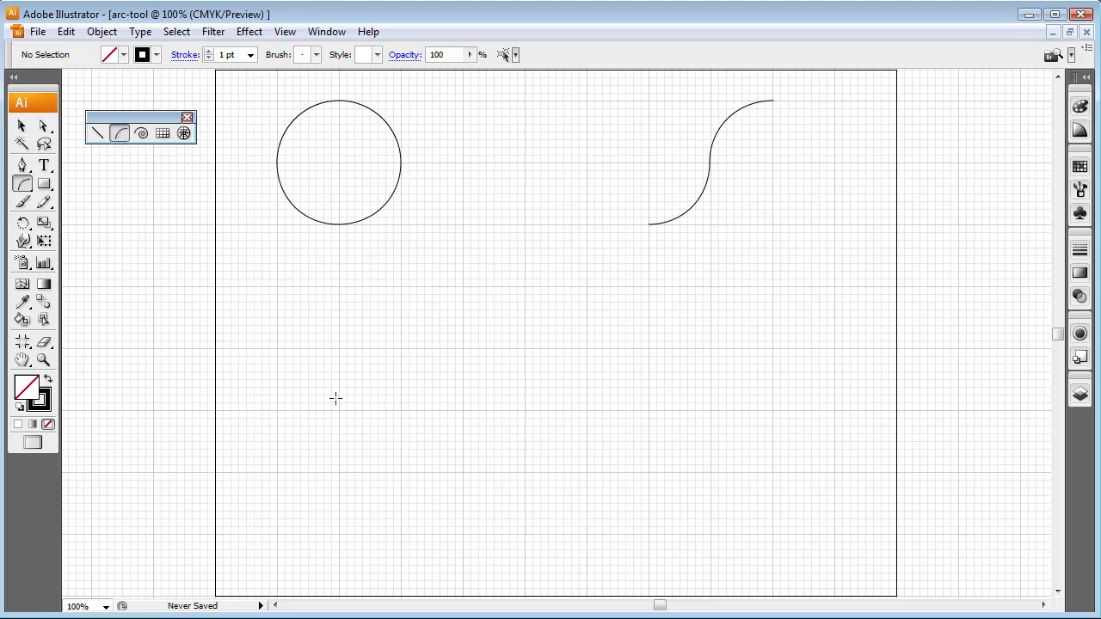
{"action": "left_click", "coordinate": [288, 32]}
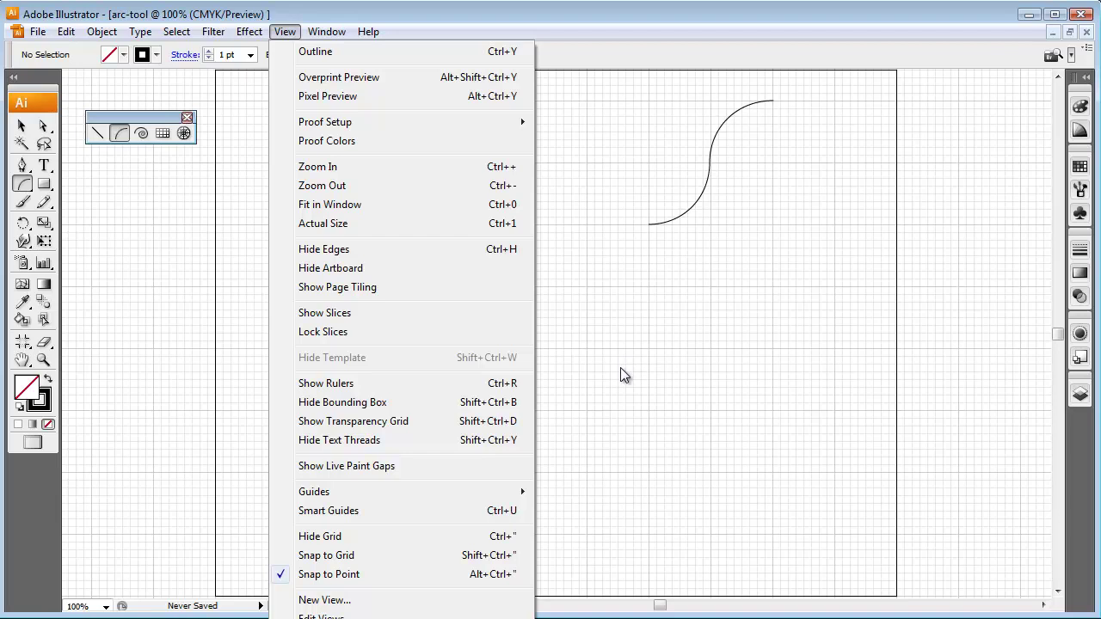
{"action": "left_click", "coordinate": [349, 560]}
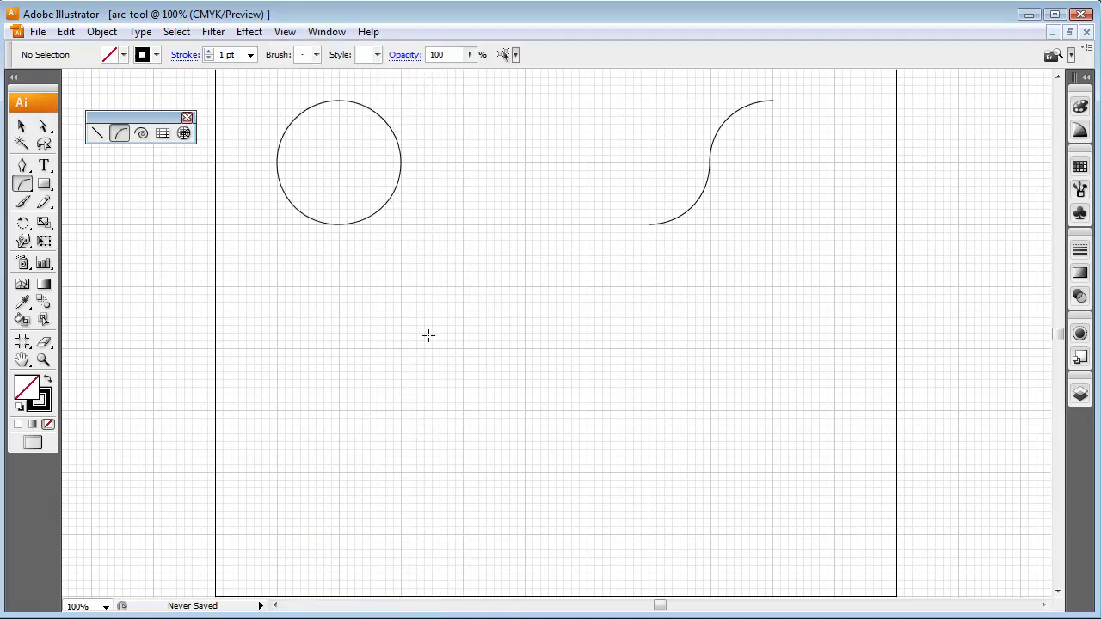
{"action": "left_click_drag", "start_coordinate": [401, 348], "coordinate": [471, 301]}
{"action": "key", "text": "Delete"}
Turn off Snap to Grid and toggle Snap to Point
{"action": "left_click", "coordinate": [287, 31]}
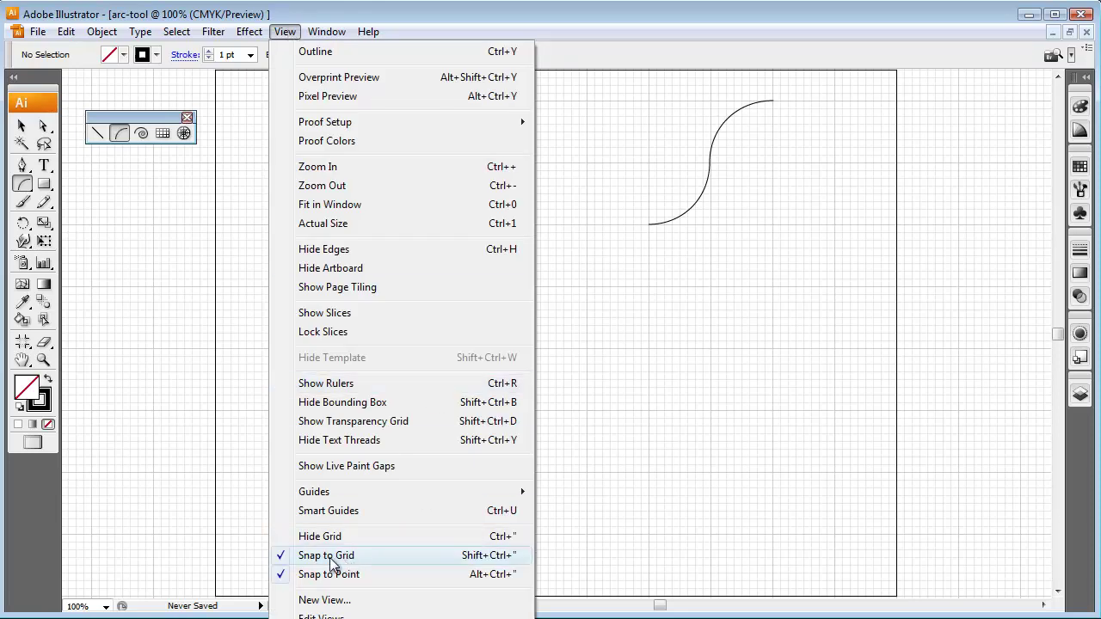
{"action": "left_click", "coordinate": [331, 555]}
{"action": "left_click", "coordinate": [285, 31]}
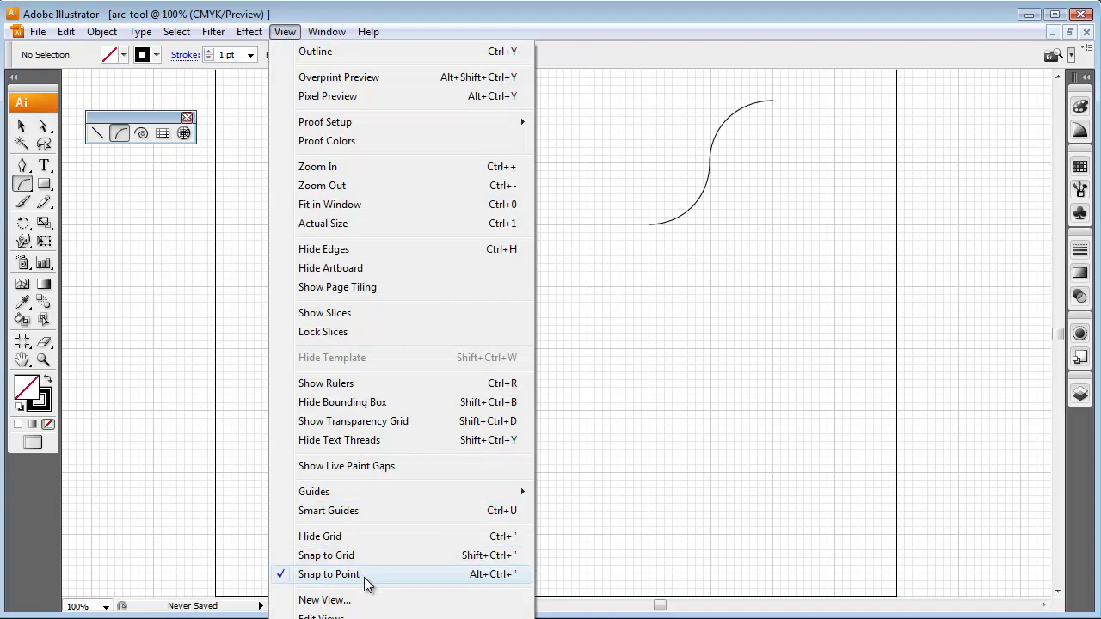
{"action": "left_click", "coordinate": [325, 576]}
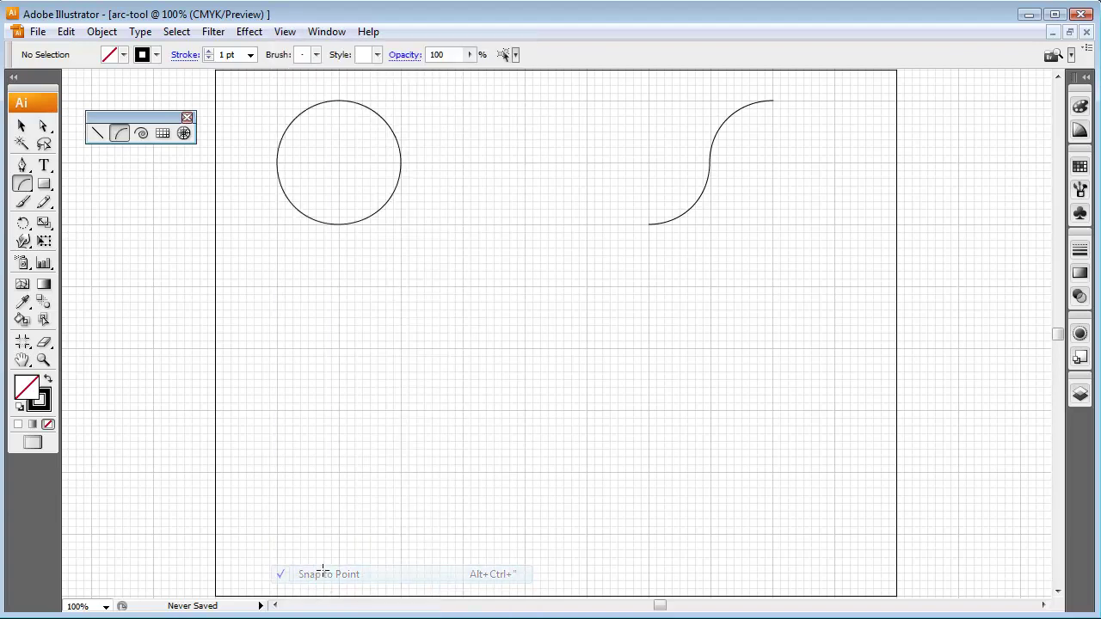
Review the Arc tool's length, type, base axis and slope options, and close them without applying anything
{"action": "left_click", "coordinate": [297, 35]}
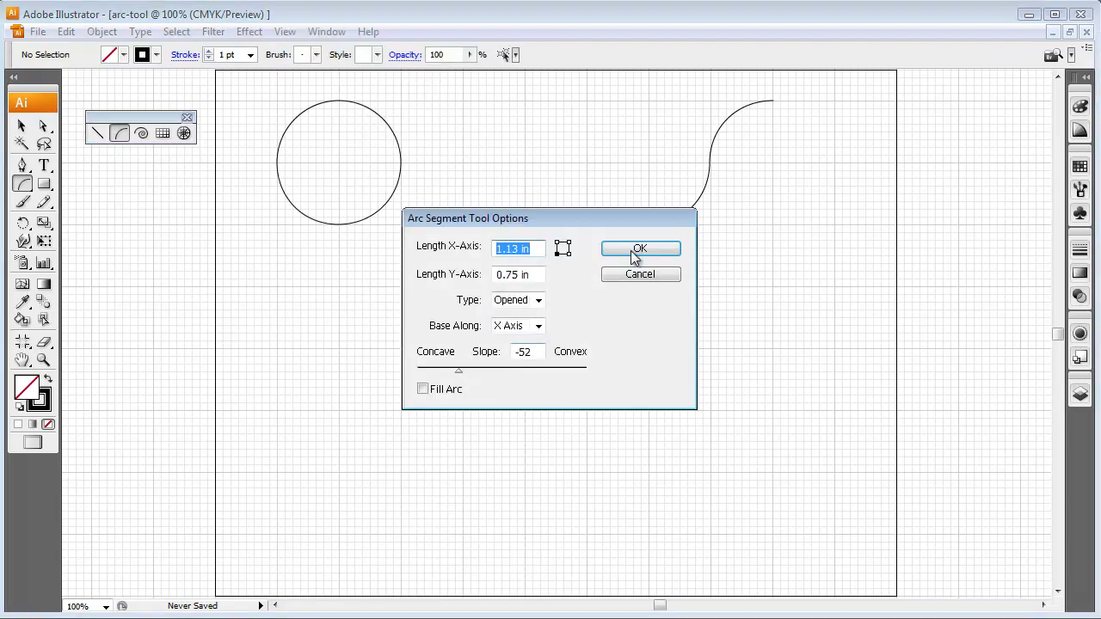
{"action": "left_click", "coordinate": [640, 276]}
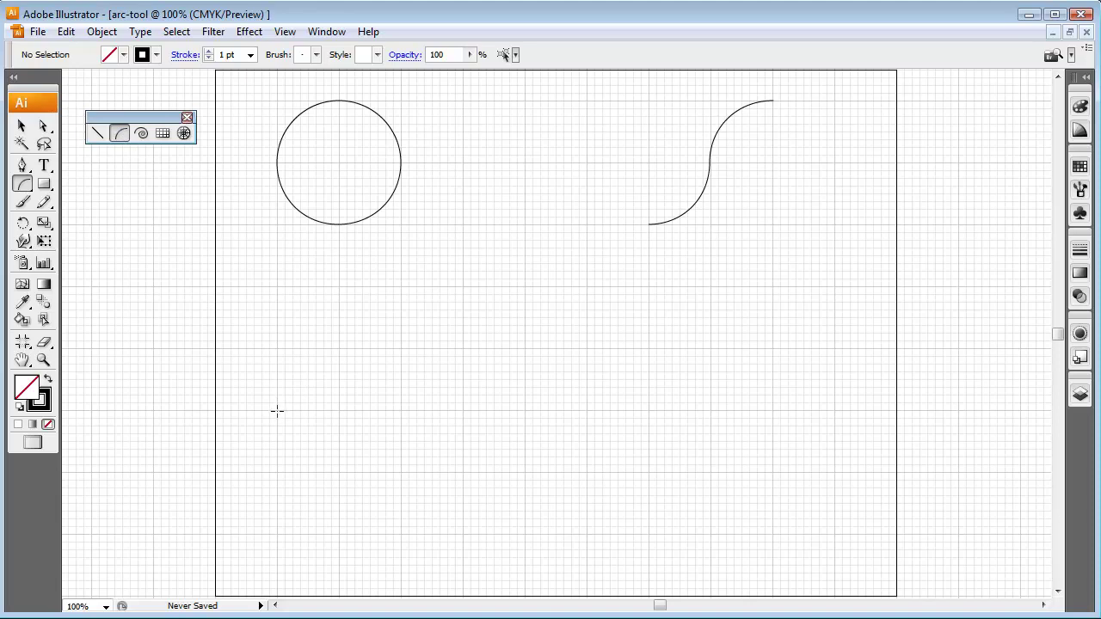
Draw two mirrored, strongly rounded arcs of about 1 in each, meeting as a rounded top in the page's lower left
{"action": "left_click_drag", "start_coordinate": [277, 410], "coordinate": [338, 349]}
{"action": "left_click_drag", "start_coordinate": [338, 348], "coordinate": [339, 348]}
{"action": "key", "text": "x"}
{"action": "key", "text": "x"}
{"action": "key", "text": "x"}
{"action": "key", "text": "x"}
{"action": "key", "text": "x"}
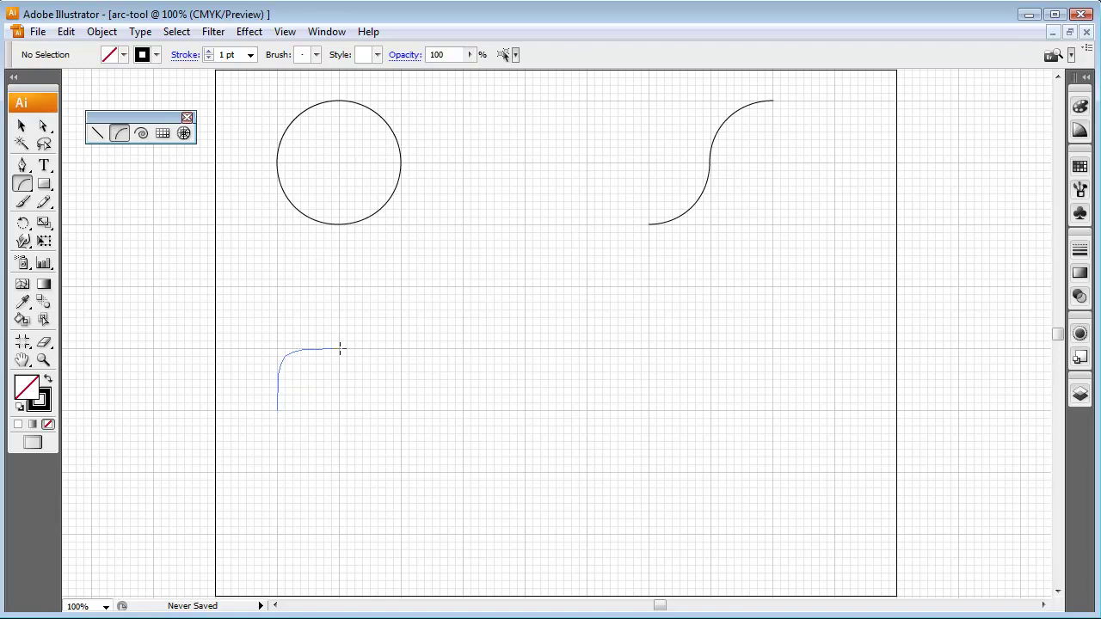
{"action": "key", "text": "Down"}
{"action": "left_click_drag", "start_coordinate": [340, 348], "coordinate": [339, 348]}
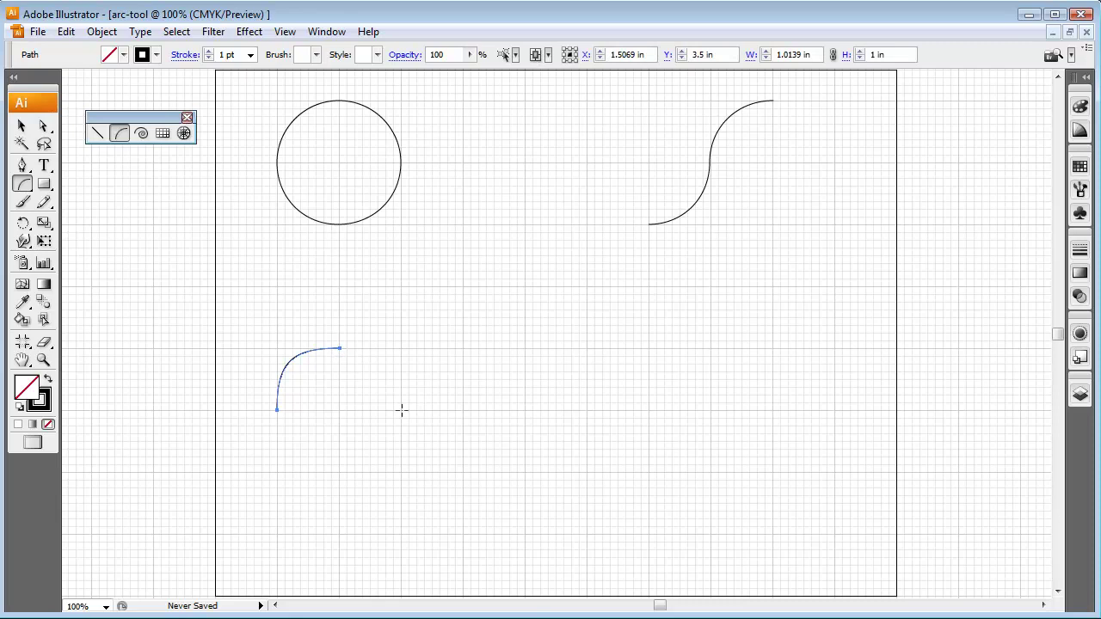
{"action": "left_click_drag", "start_coordinate": [400, 410], "coordinate": [337, 350]}
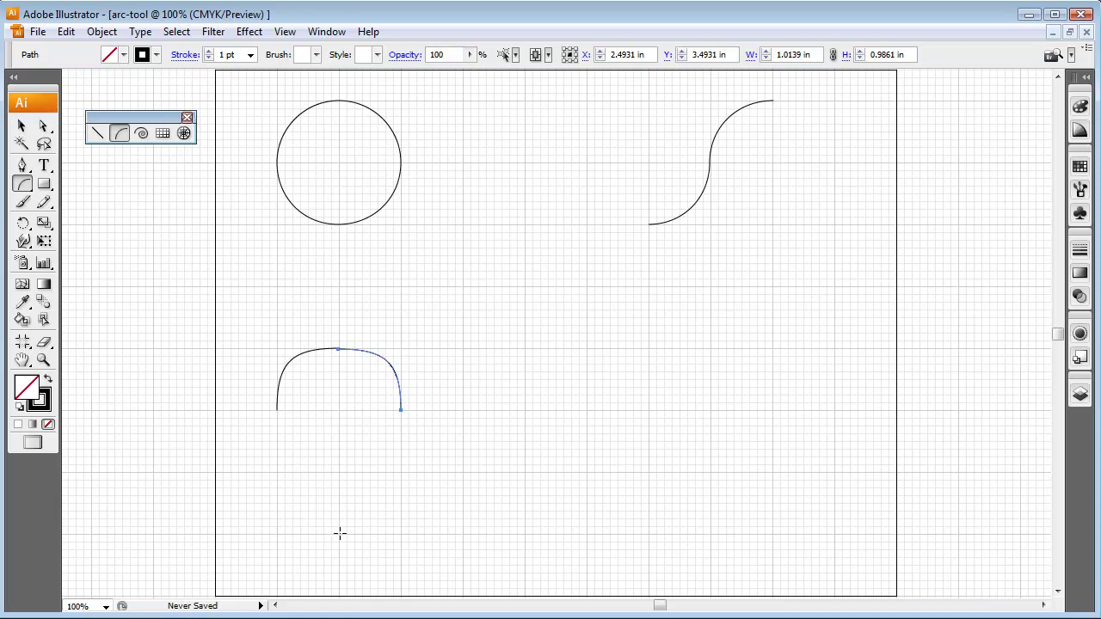
Draw two matching upturned arcs of about 1 in each, forming a rounded bottom one major grid square below the top pair
{"action": "mouse_move", "coordinate": [339, 534]}
{"action": "left_mouse_down"}
{"action": "mouse_move", "coordinate": [290, 511]}
{"action": "mouse_move", "coordinate": [278, 472]}
{"action": "left_mouse_up"}
{"action": "key", "text": "x"}
{"action": "left_click_drag", "start_coordinate": [278, 471], "coordinate": [278, 470]}
{"action": "left_click_drag", "start_coordinate": [339, 535], "coordinate": [402, 472]}
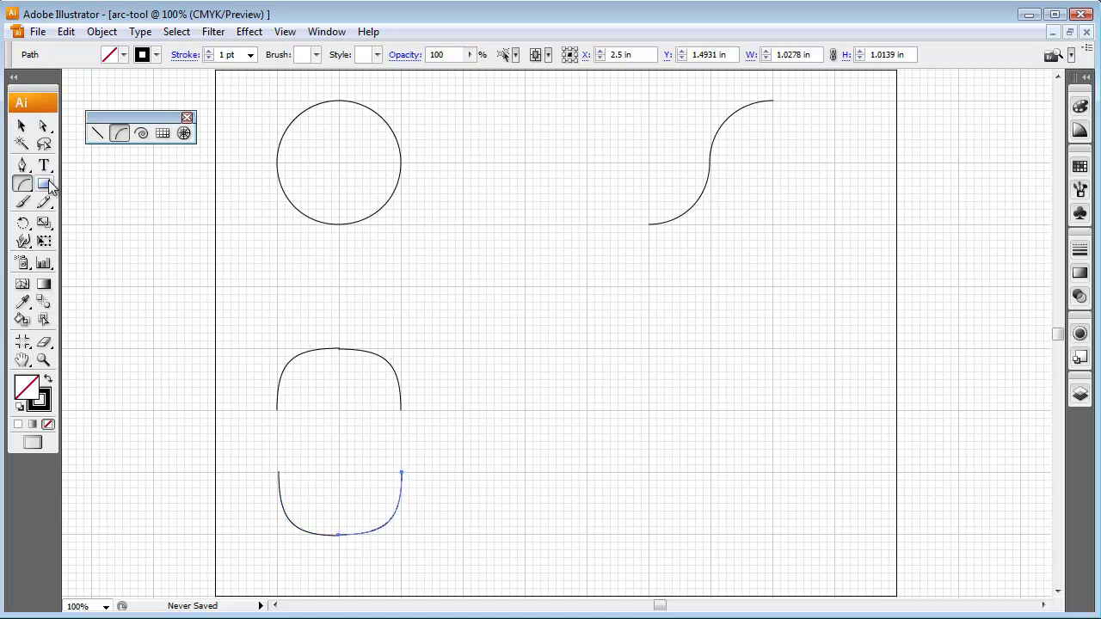
Connect the rounded top and bottom with a straight line segment on each side, and deselect
{"action": "left_click", "coordinate": [98, 135]}
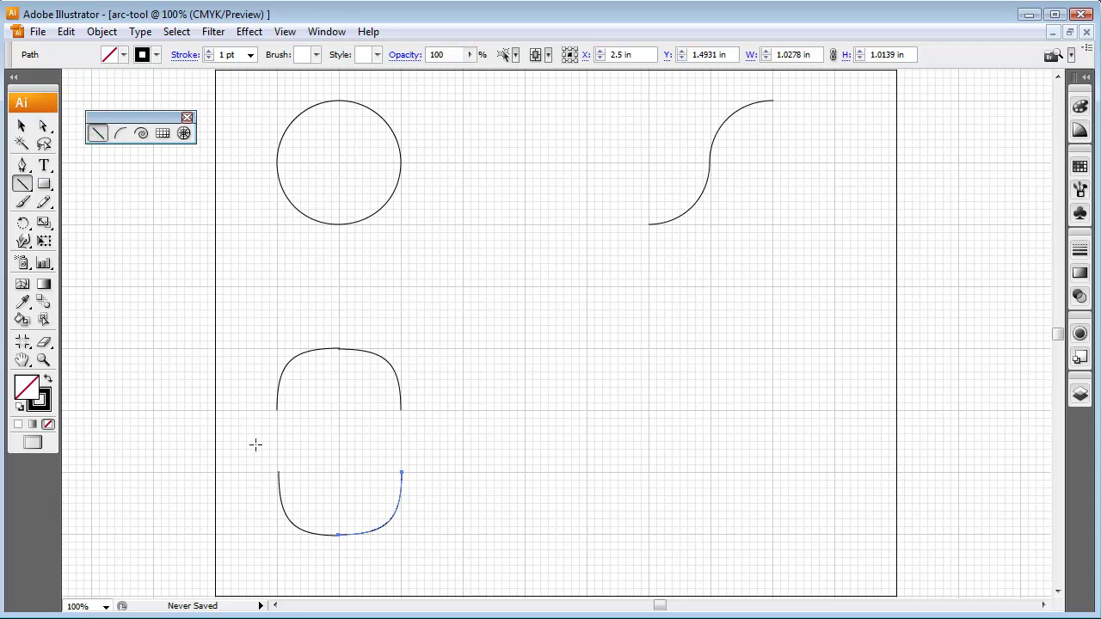
{"action": "left_click_drag", "start_coordinate": [279, 473], "coordinate": [277, 407]}
{"action": "key", "text": "ctrl+equal"}
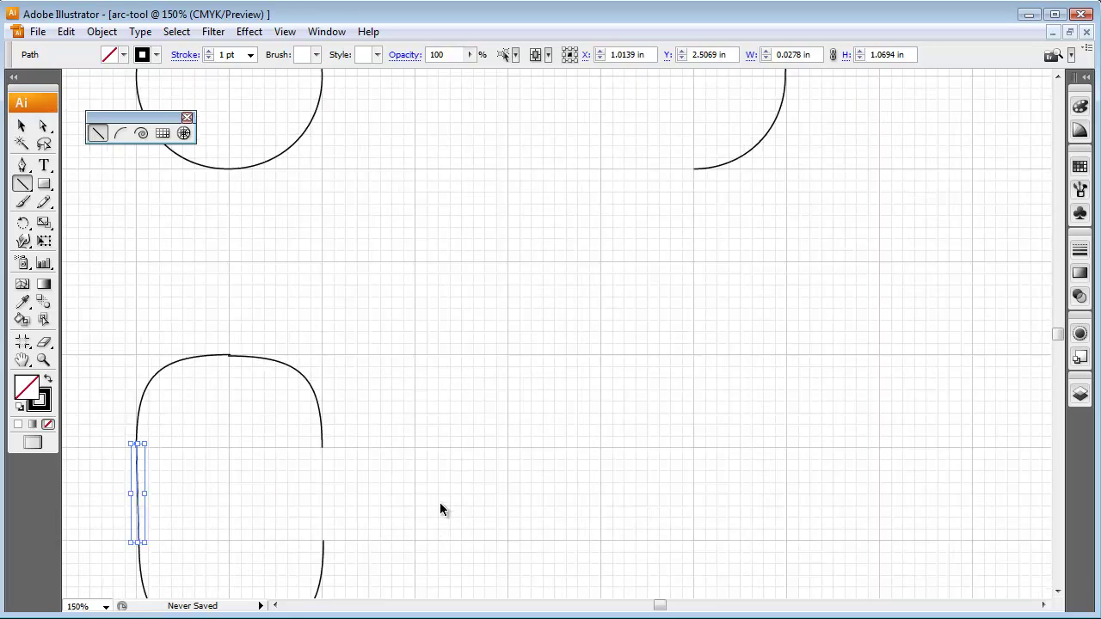
{"action": "key", "text": "v"}
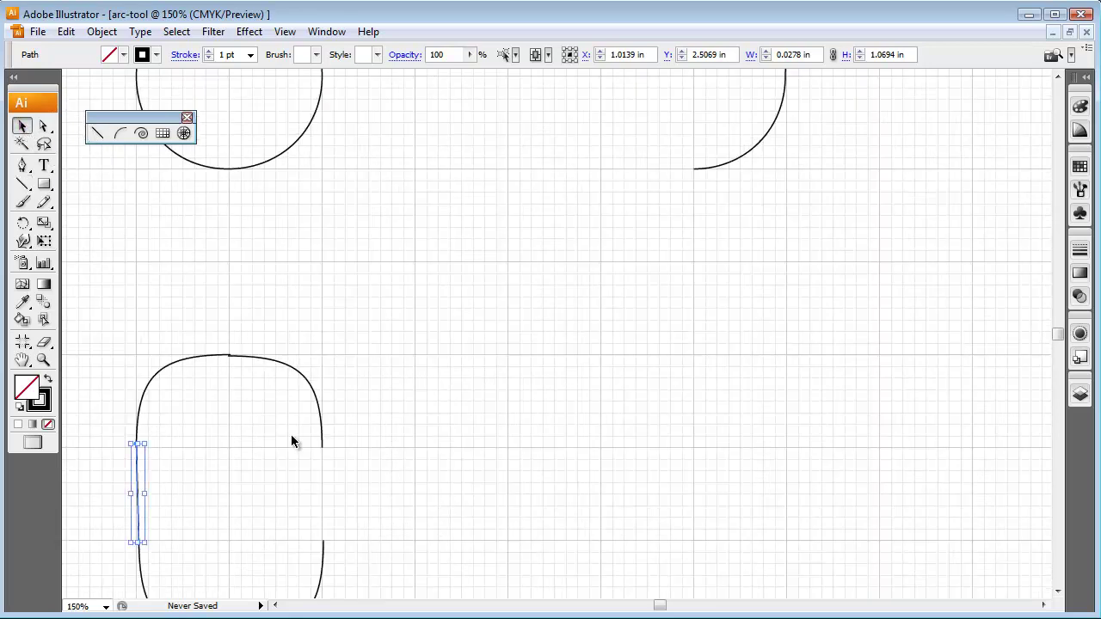
{"action": "left_click", "coordinate": [97, 134]}
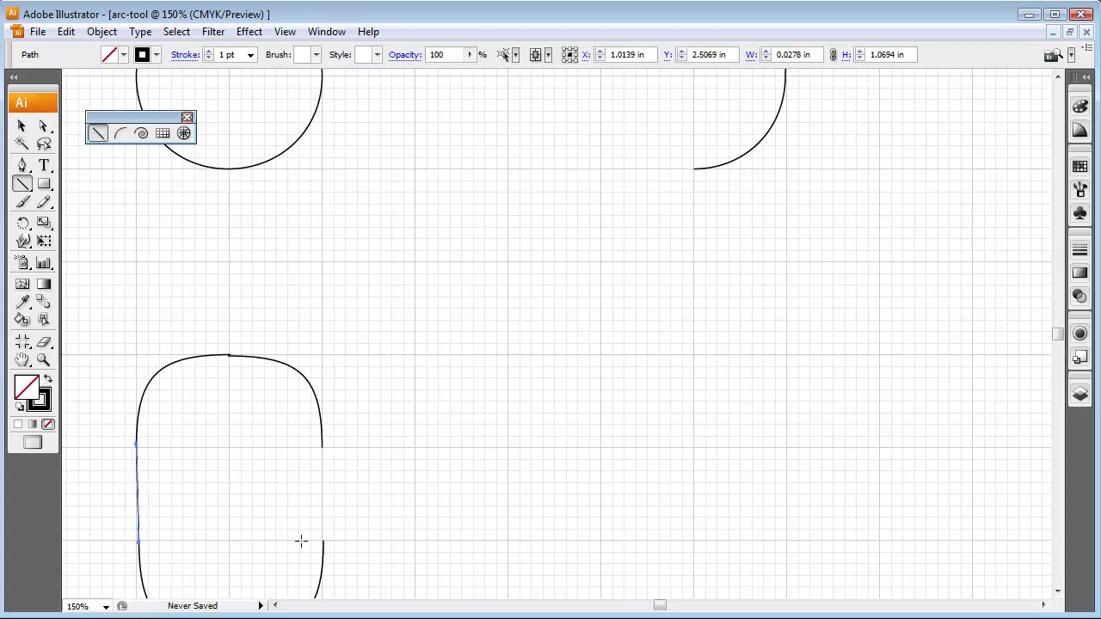
{"action": "left_click_drag", "start_coordinate": [323, 540], "coordinate": [321, 445]}
{"action": "left_click", "coordinate": [21, 126]}
{"action": "left_click", "coordinate": [413, 352]}
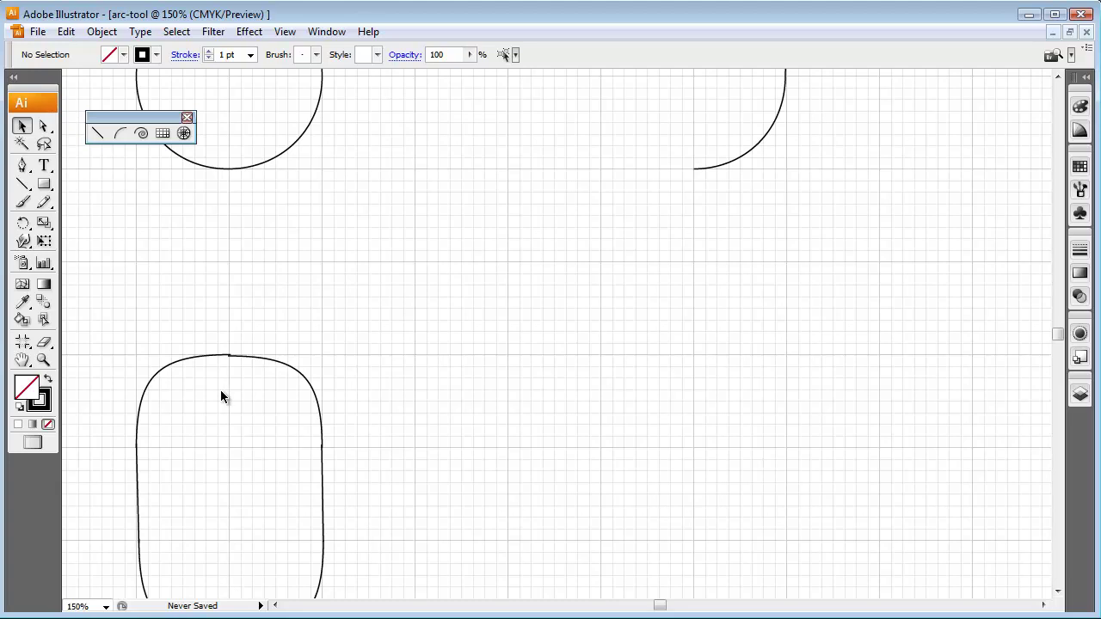
Move the end of the shape's upper-left arc slightly to meet the upper-right arc, and deselect it
{"action": "key", "text": "ctrl+plus"}
{"action": "key", "text": "ctrl+plus"}
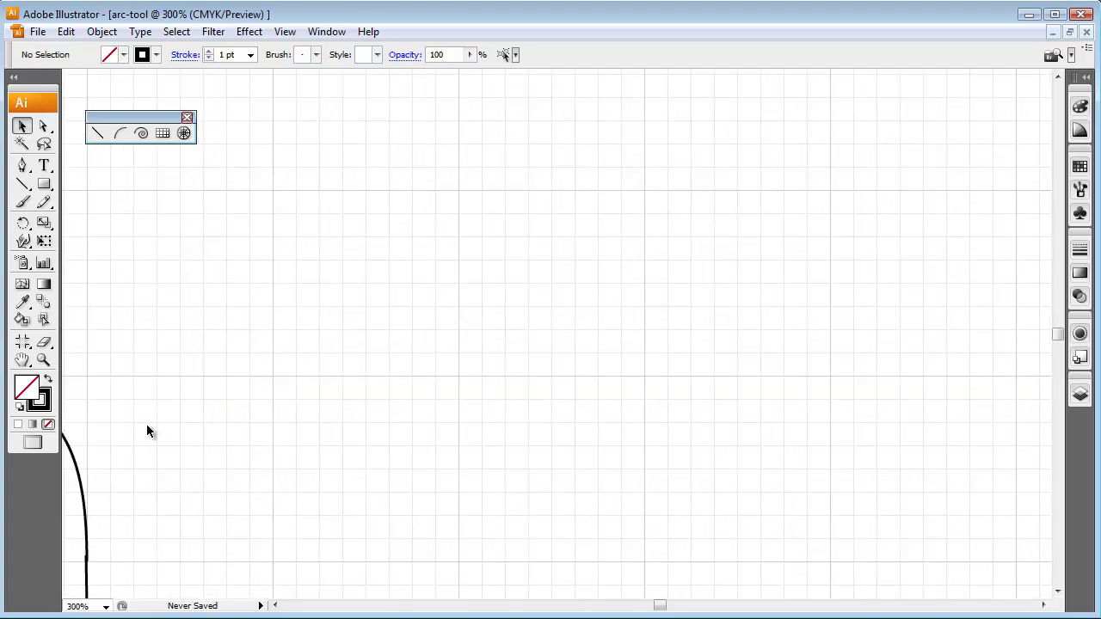
{"action": "left_click_drag", "start_coordinate": [135, 416], "coordinate": [597, 398]}
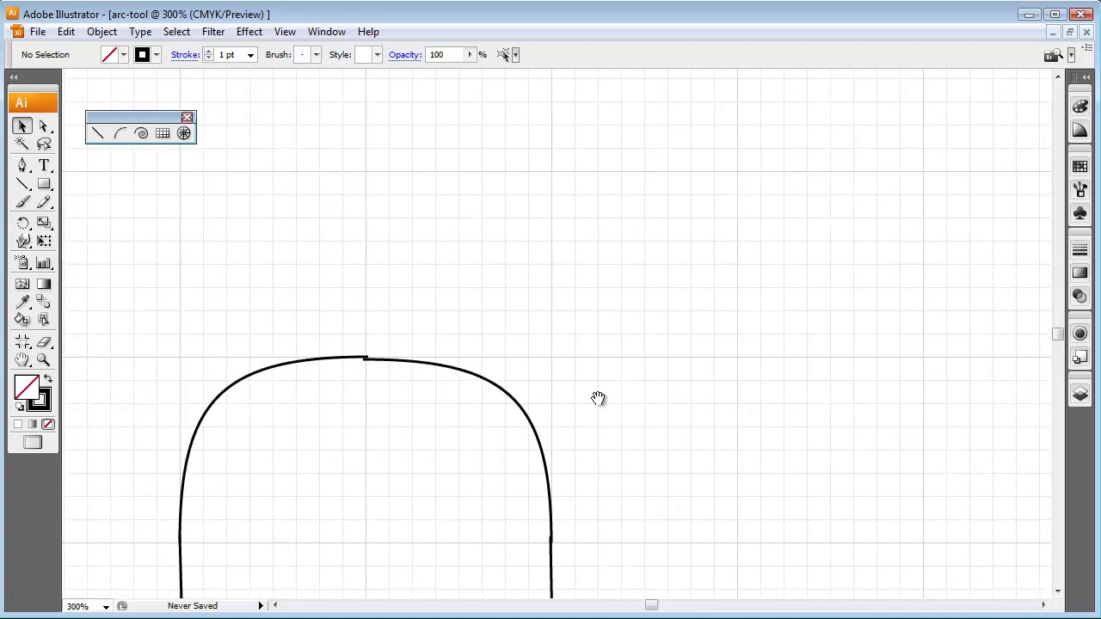
{"action": "left_click", "coordinate": [352, 362]}
{"action": "left_click_drag", "start_coordinate": [368, 358], "coordinate": [369, 359]}
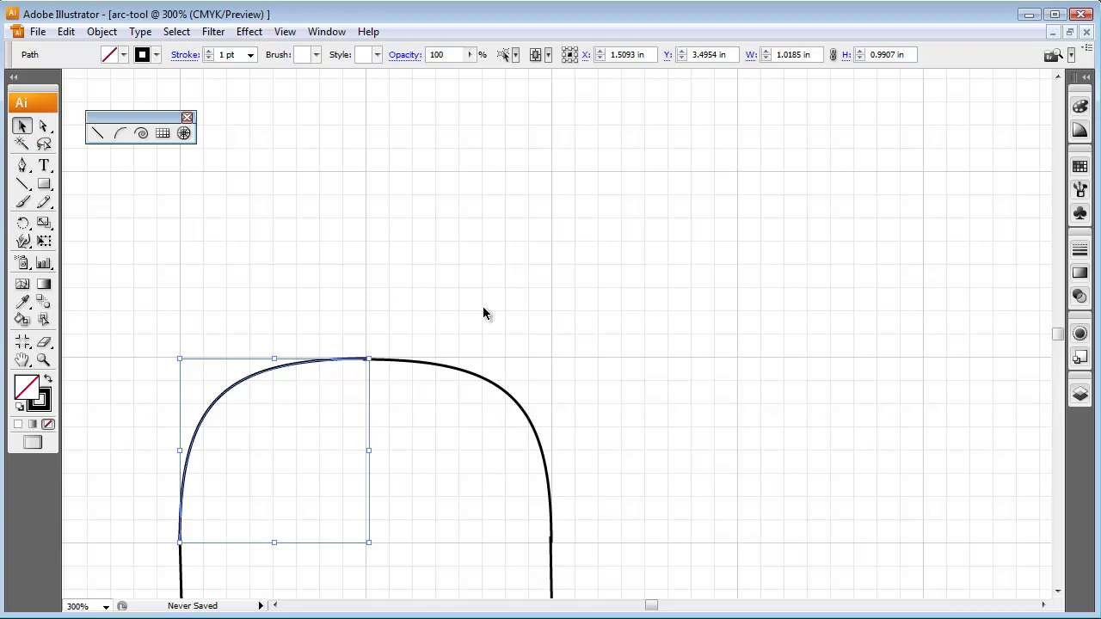
{"action": "left_click", "coordinate": [581, 333]}
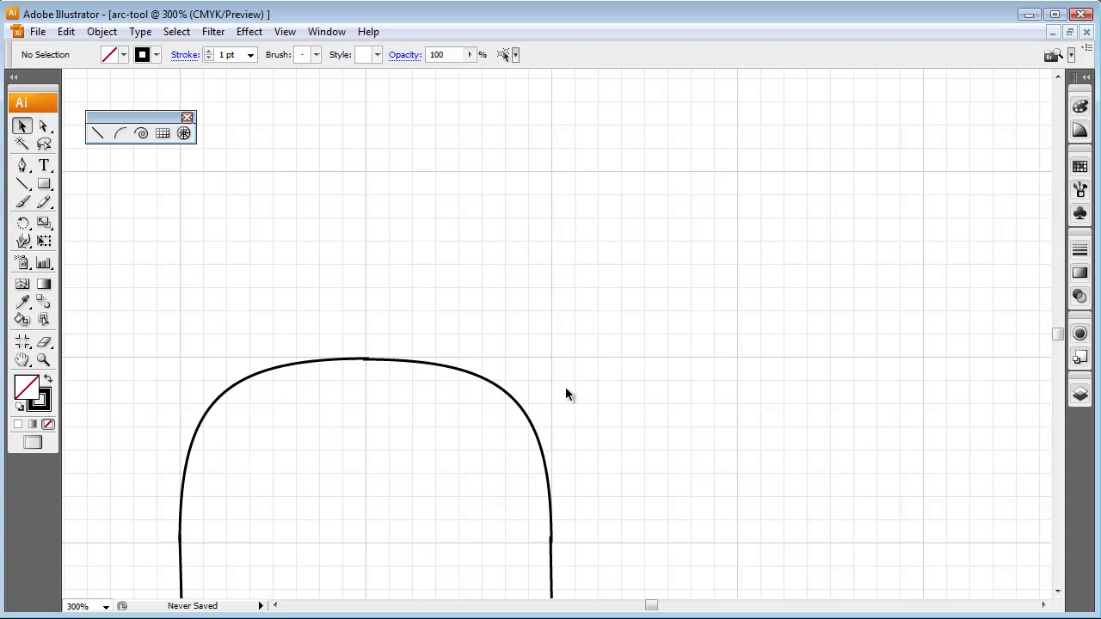
Draw a concave quarter arc about 1.01 in wide and high in the page's lower right, below the S-curve
{"action": "key", "text": "ctrl+minus"}
{"action": "key", "text": "ctrl+minus"}
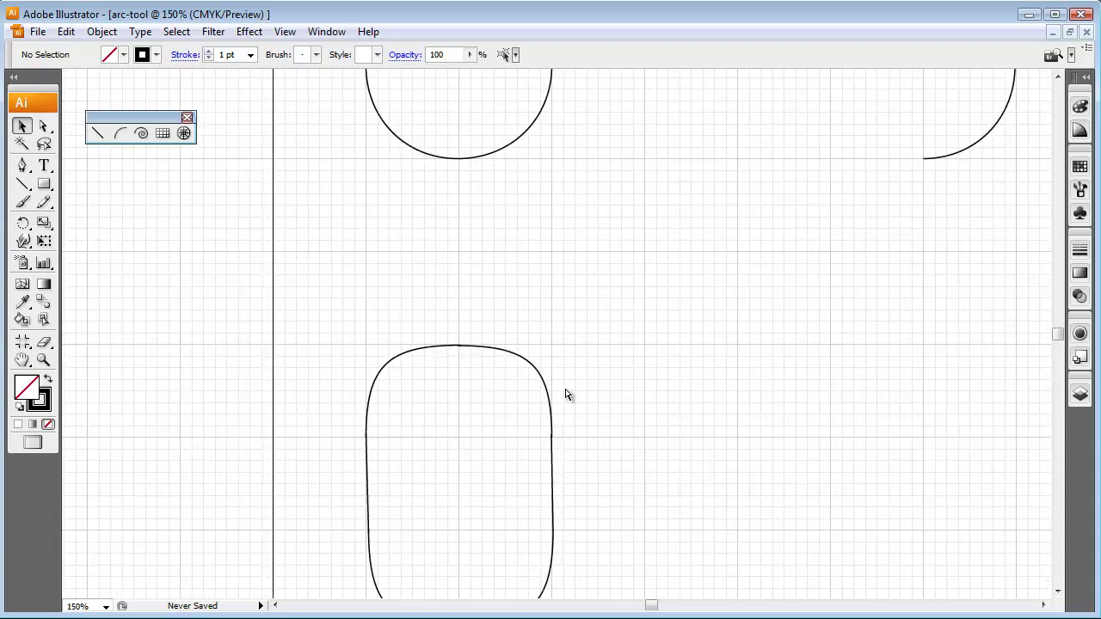
{"action": "left_click_drag", "start_coordinate": [850, 408], "coordinate": [556, 376]}
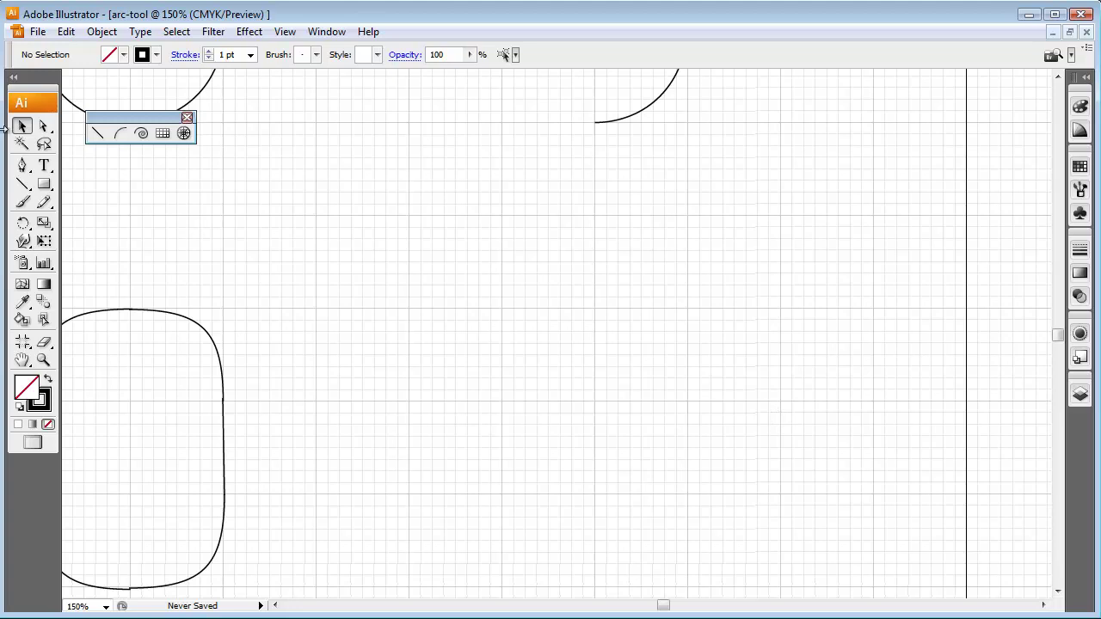
{"action": "left_click", "coordinate": [121, 133]}
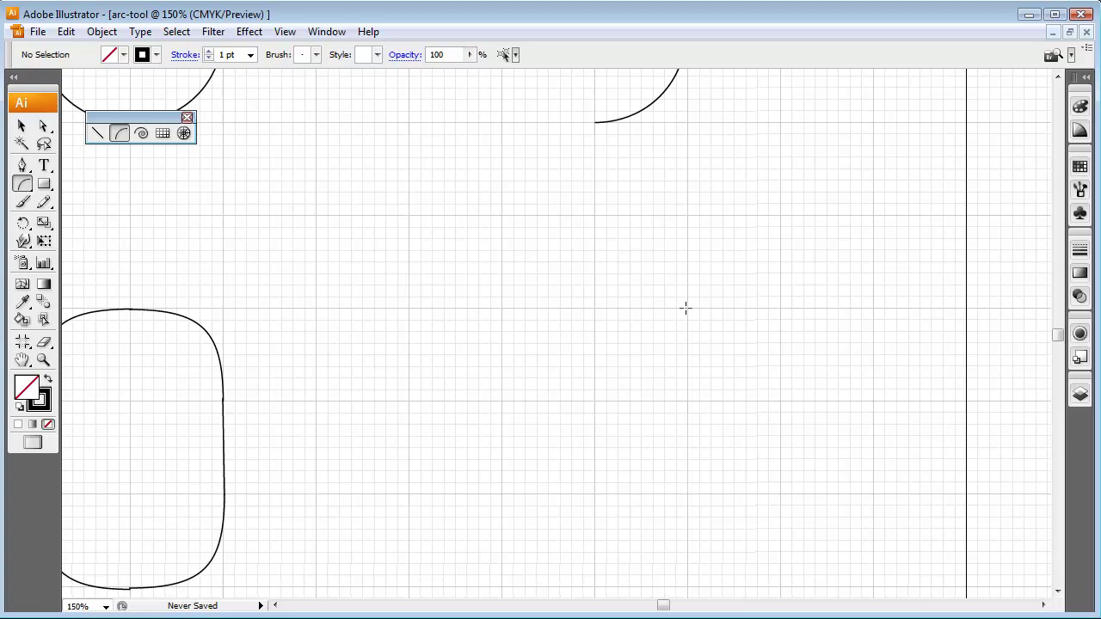
{"action": "left_click_drag", "start_coordinate": [687, 307], "coordinate": [780, 400]}
{"action": "key", "text": "x"}
{"action": "left_click_drag", "start_coordinate": [780, 400], "coordinate": [781, 401]}
{"action": "key", "text": "Up"}
{"action": "key", "text": "Up"}
{"action": "key", "text": "Up"}
{"action": "key", "text": "Up"}
{"action": "key", "text": "Up"}
{"action": "key", "text": "Up"}
{"action": "key", "text": "Up"}
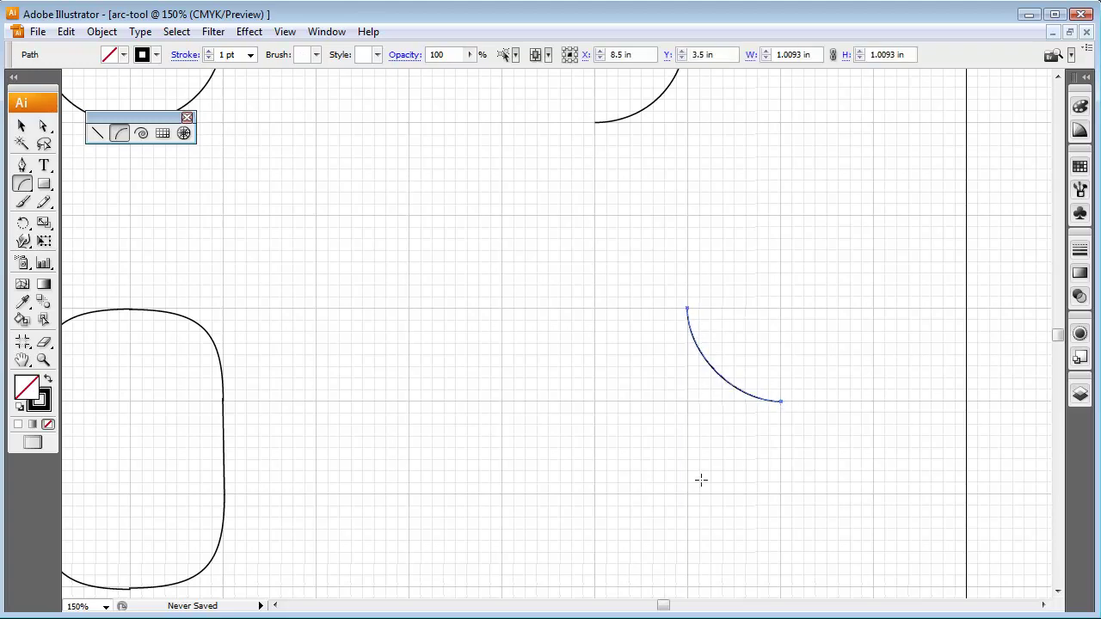
Complete a four-pointed star by drawing three more concave arcs of about 1 in each, joined at their ends
{"action": "left_click_drag", "start_coordinate": [687, 494], "coordinate": [776, 403]}
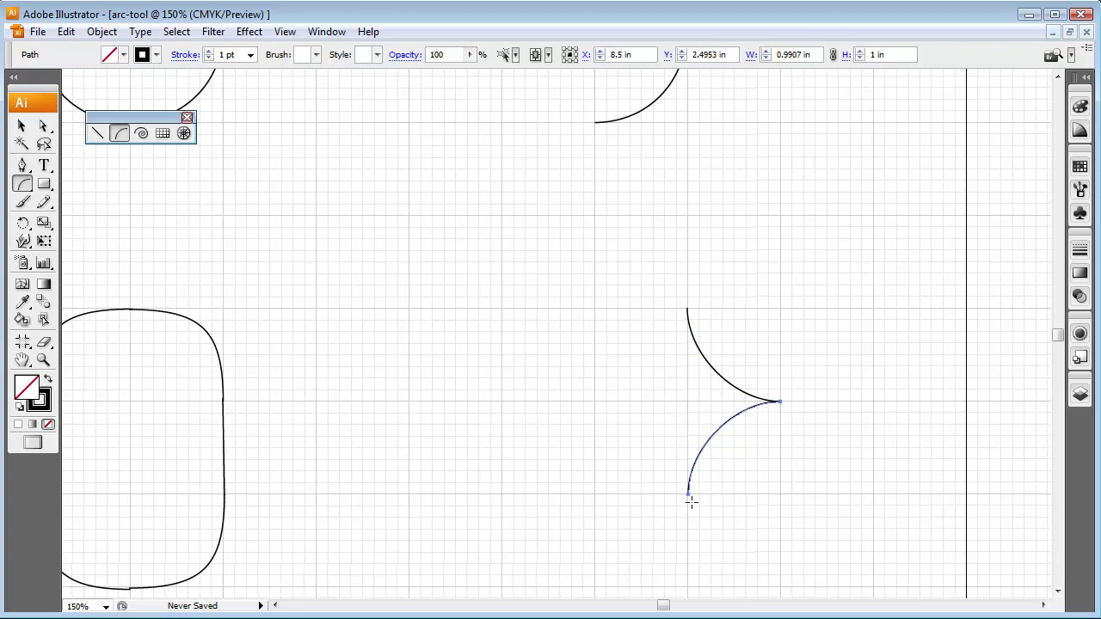
{"action": "left_click_drag", "start_coordinate": [687, 493], "coordinate": [593, 403]}
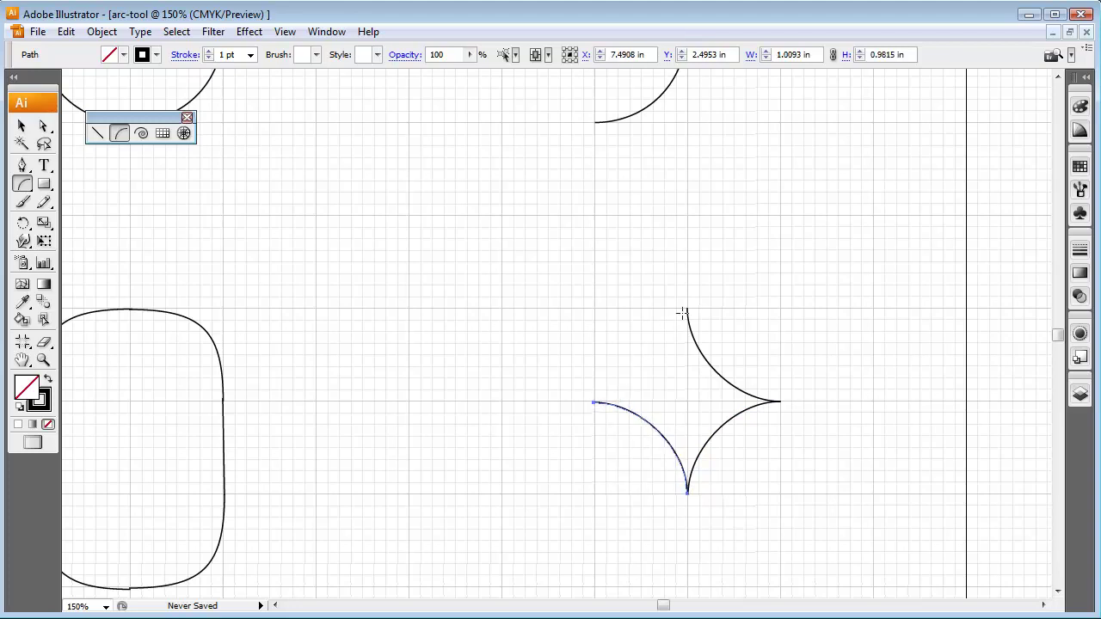
{"action": "left_click_drag", "start_coordinate": [687, 310], "coordinate": [593, 402]}
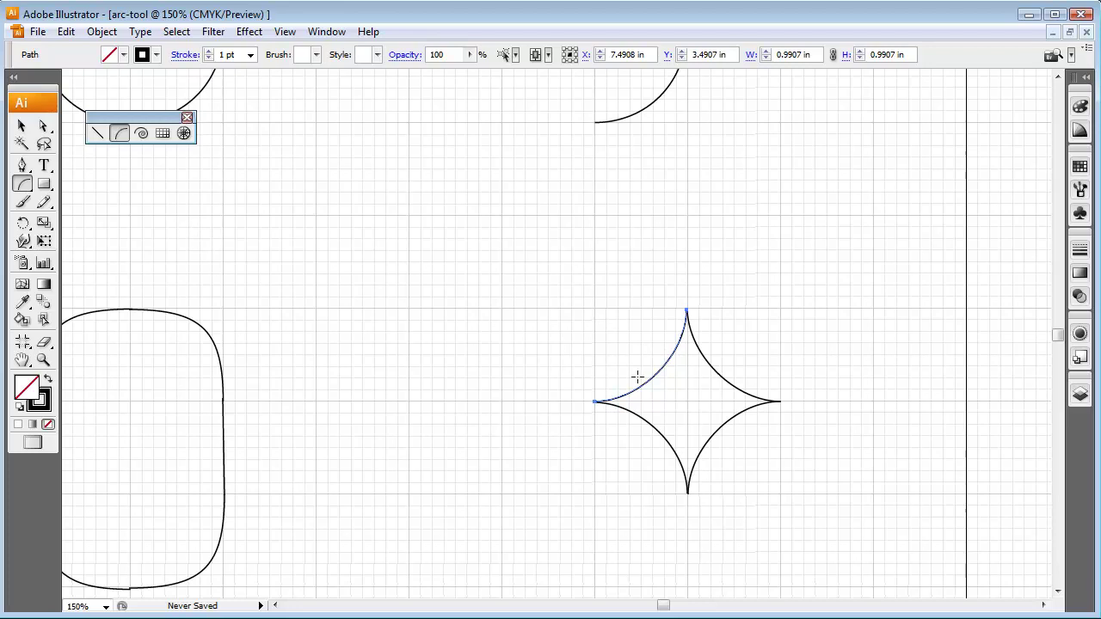
Draw two free arcs beside the star: a convex one about 3.15 by 1.31 in and a shallow concave one about 1.45 by 1.57 in
{"action": "left_click_drag", "start_coordinate": [613, 372], "coordinate": [325, 247]}
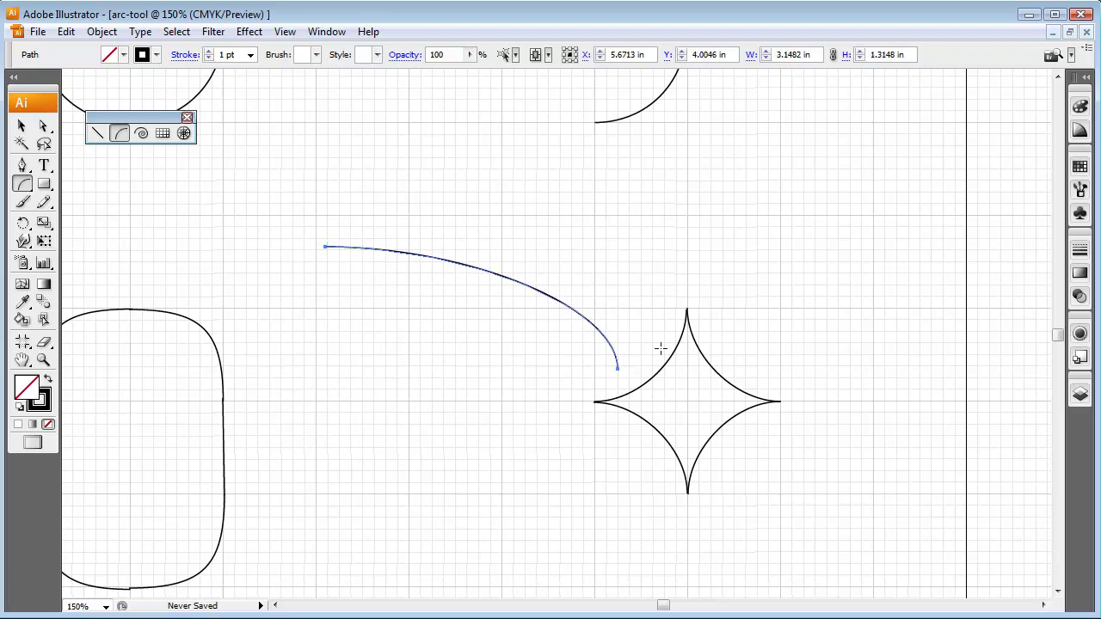
{"action": "left_click_drag", "start_coordinate": [654, 338], "coordinate": [521, 175]}
{"action": "key", "text": "f"}
{"action": "key", "text": "Up"}
{"action": "key", "text": "Up"}
{"action": "key", "text": "Up"}
{"action": "key", "text": "Up"}
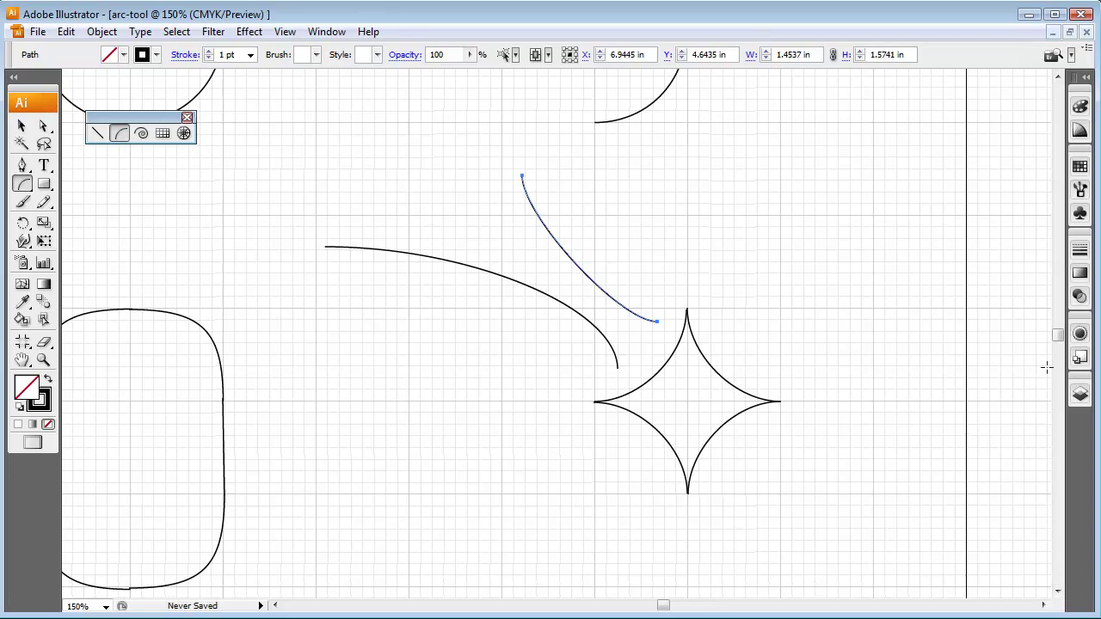
Deselect the last arc and hide the grid
{"action": "key", "text": "ctrl+minus"}
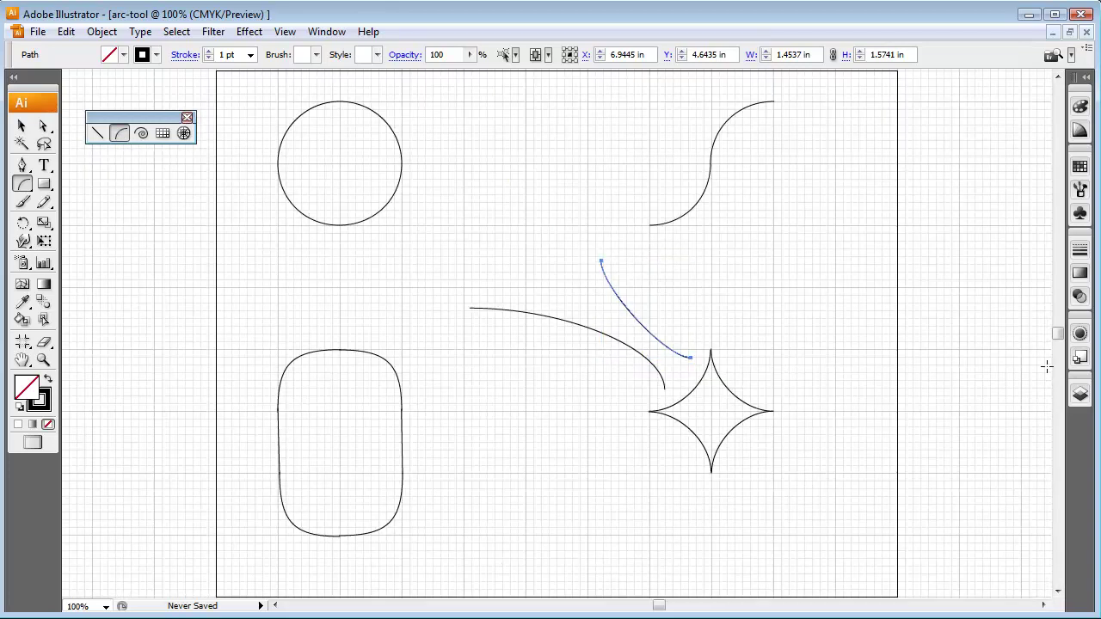
{"action": "left_click", "coordinate": [22, 127]}
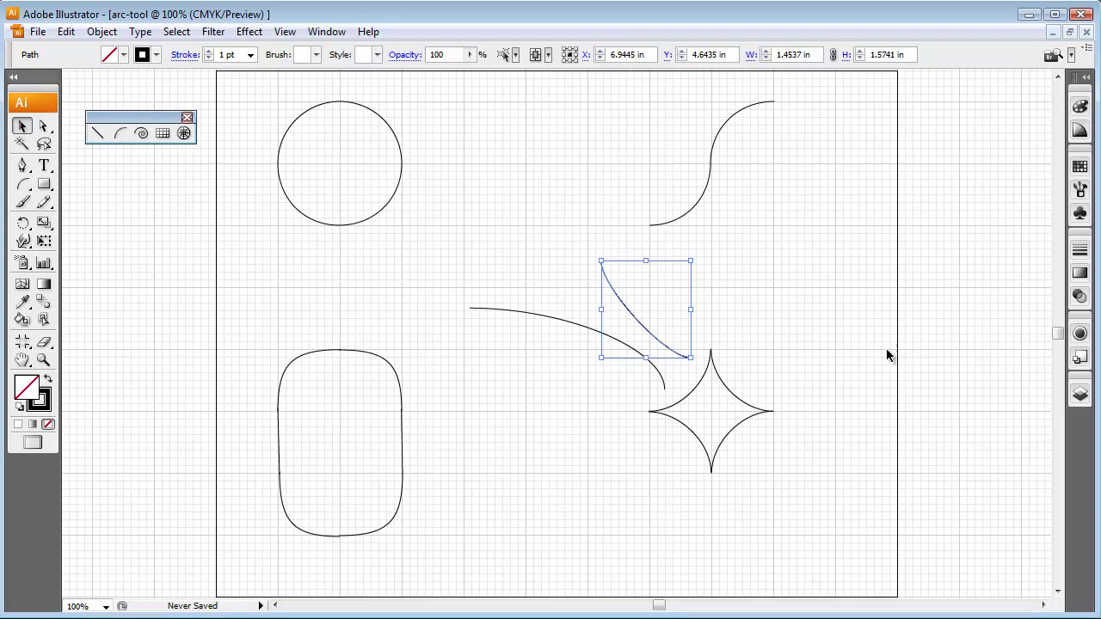
{"action": "left_click", "coordinate": [594, 460]}
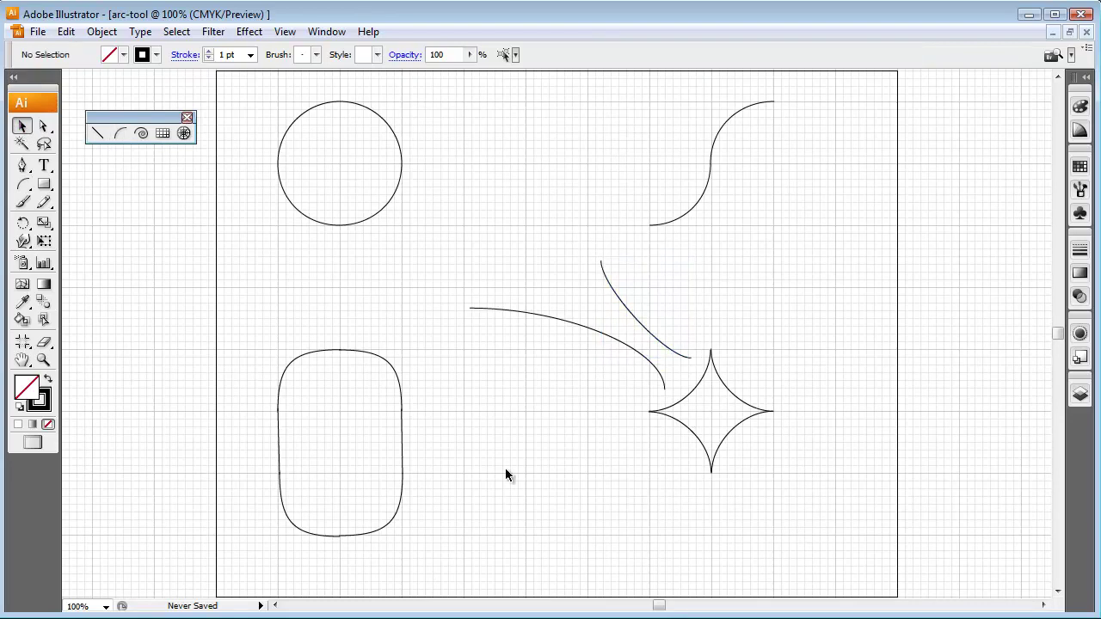
{"action": "left_click", "coordinate": [283, 32]}
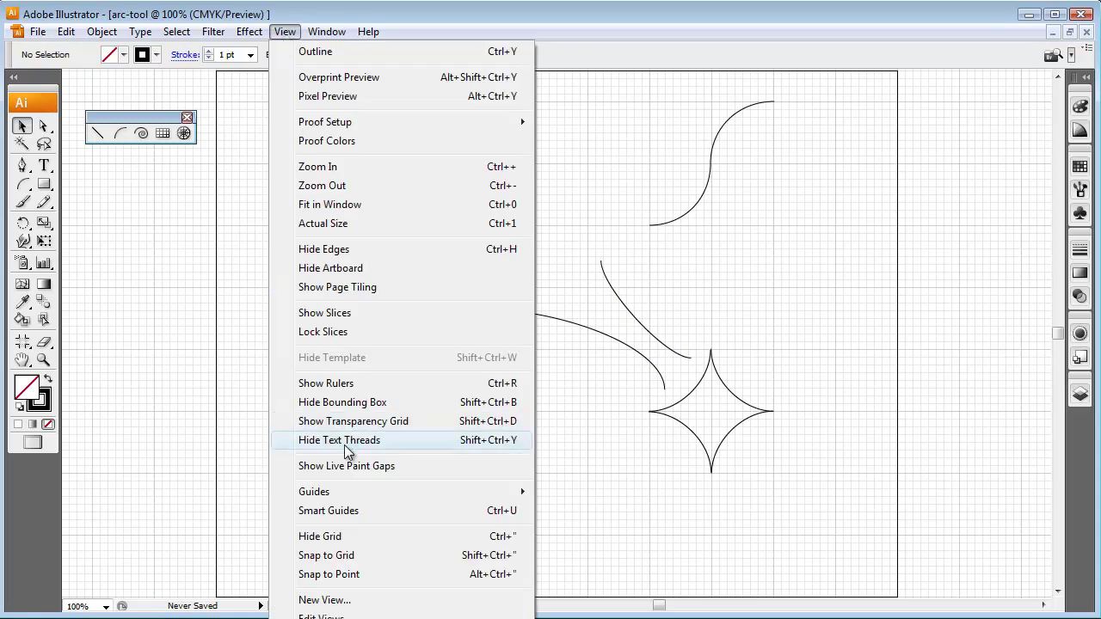
{"action": "left_click", "coordinate": [364, 538]}
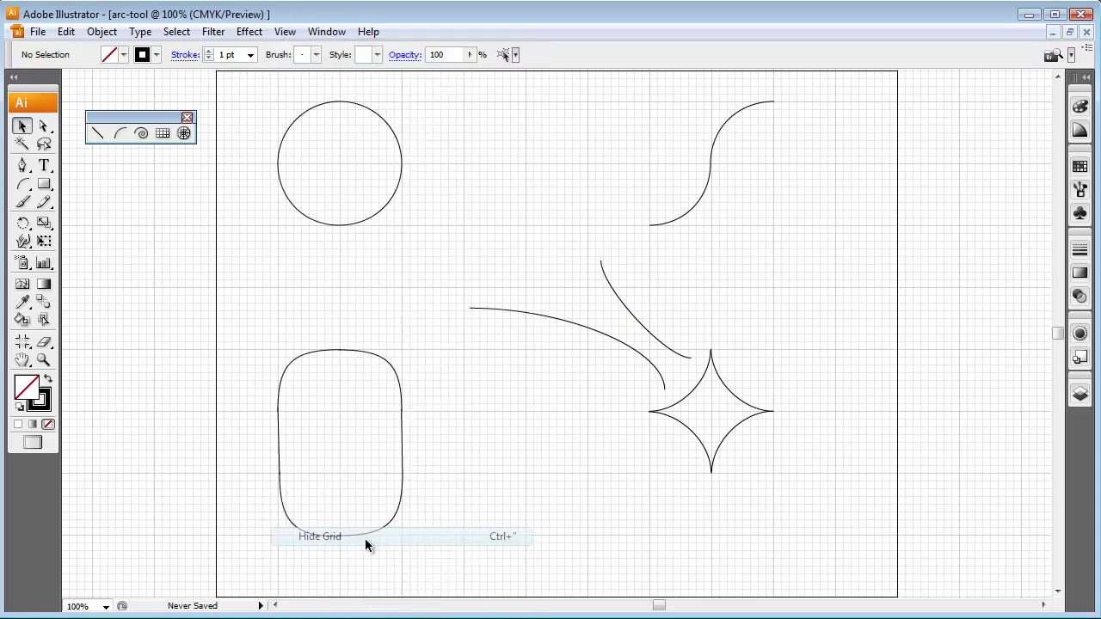